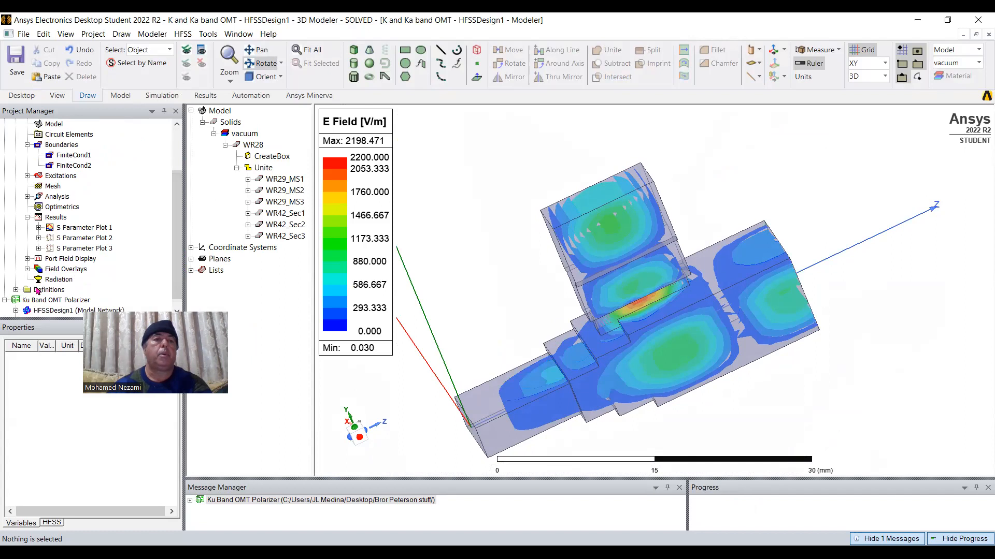
click(28, 269)
click(39, 279)
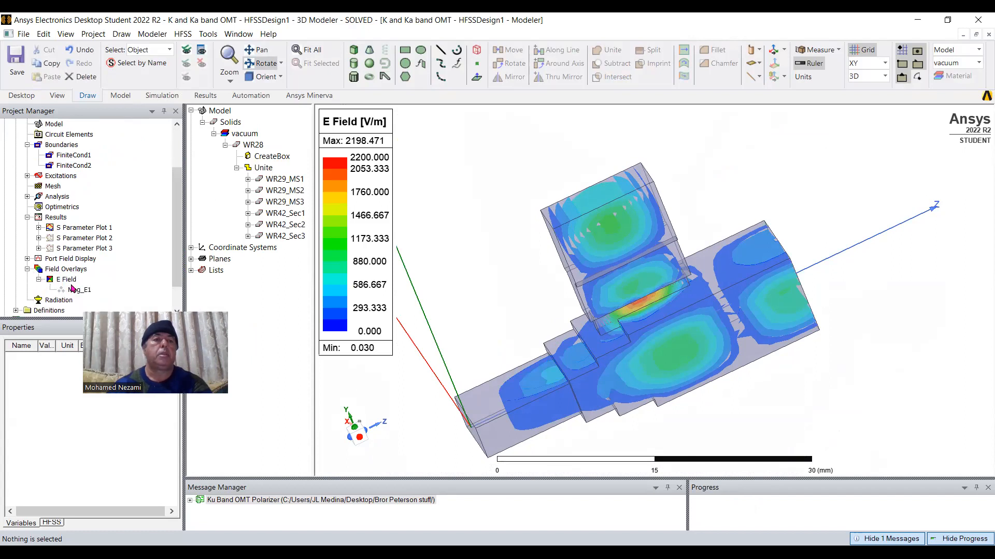
click(75, 291)
right_click(75, 290)
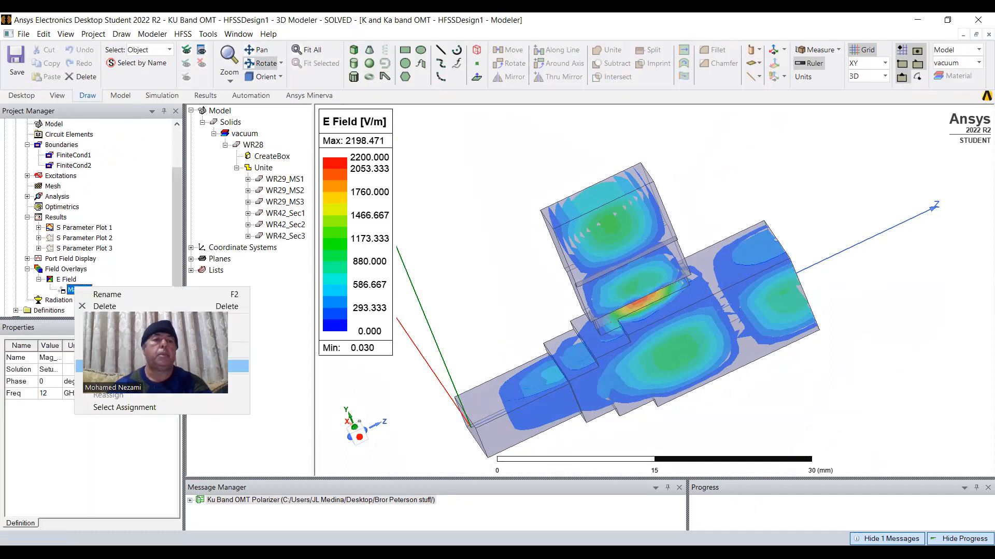
click(471, 252)
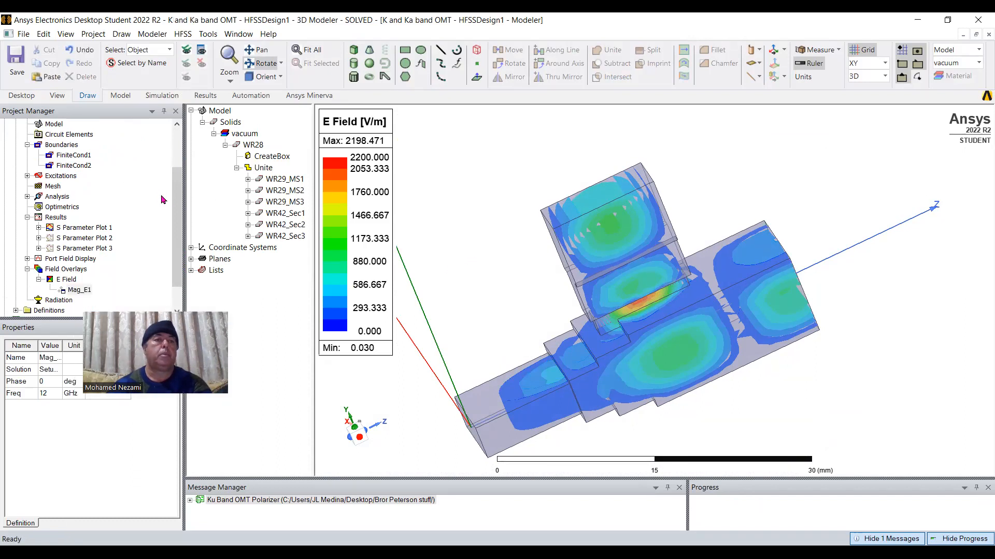
Hide the Mag_E1 E-field overlay in the K and Ka band OMT design to leave the bare waveguide model.
drag(175, 195, 182, 145)
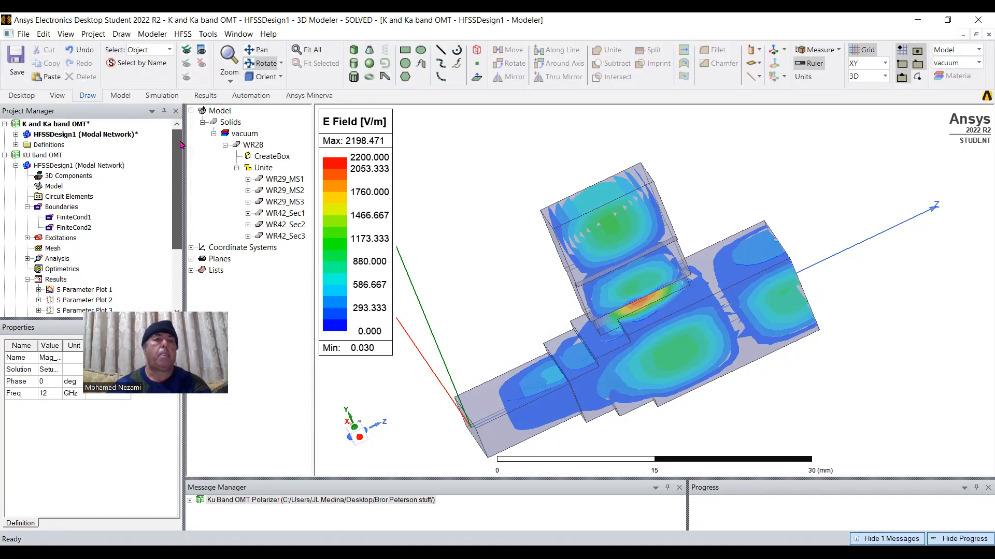
double_click(24, 133)
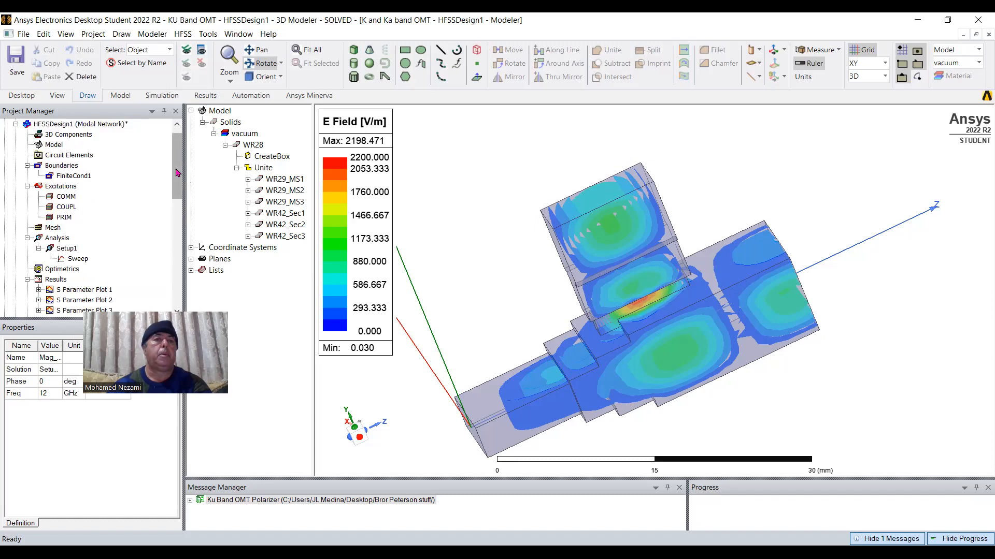
scroll(177, 183, down, 1)
scroll(178, 185, down, 2)
click(78, 269)
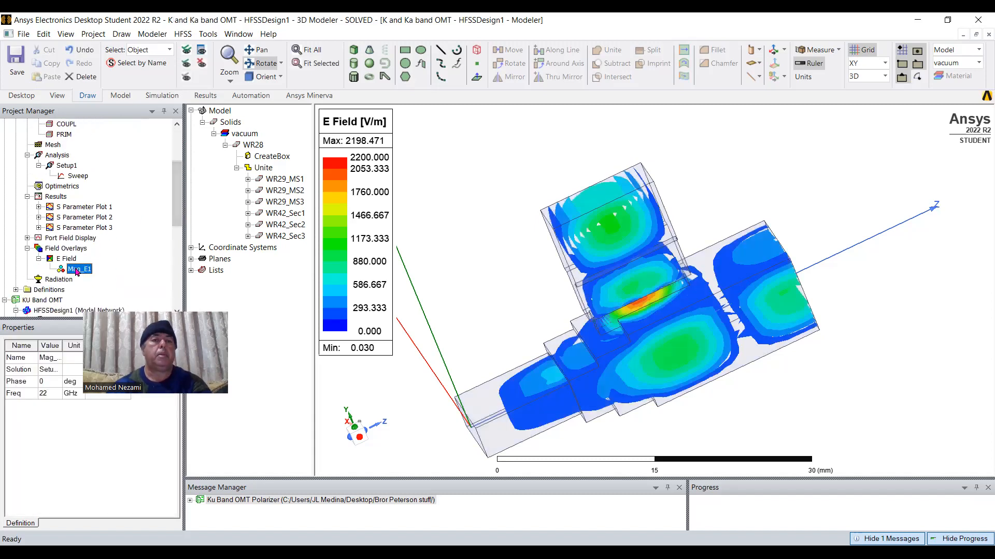
right_click(78, 269)
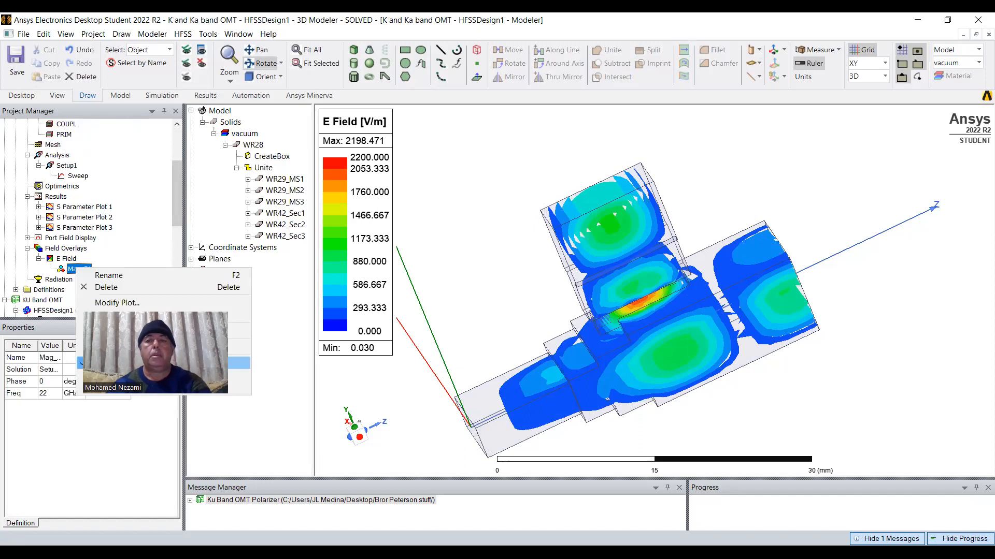
drag(618, 369, 570, 362)
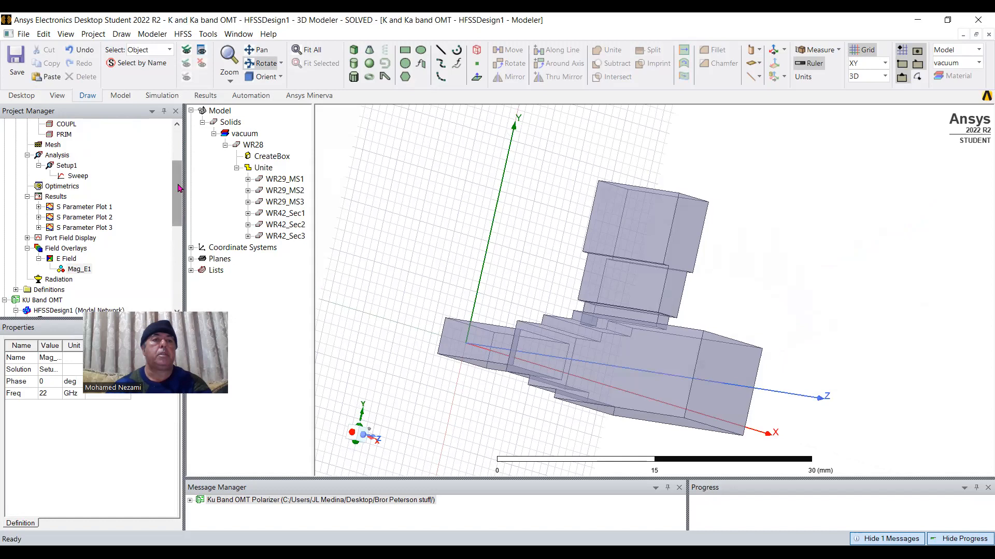
Highlight the FiniteCond1 boundary of the K and Ka band OMT and examine the covered walls from several sides.
drag(181, 189, 182, 158)
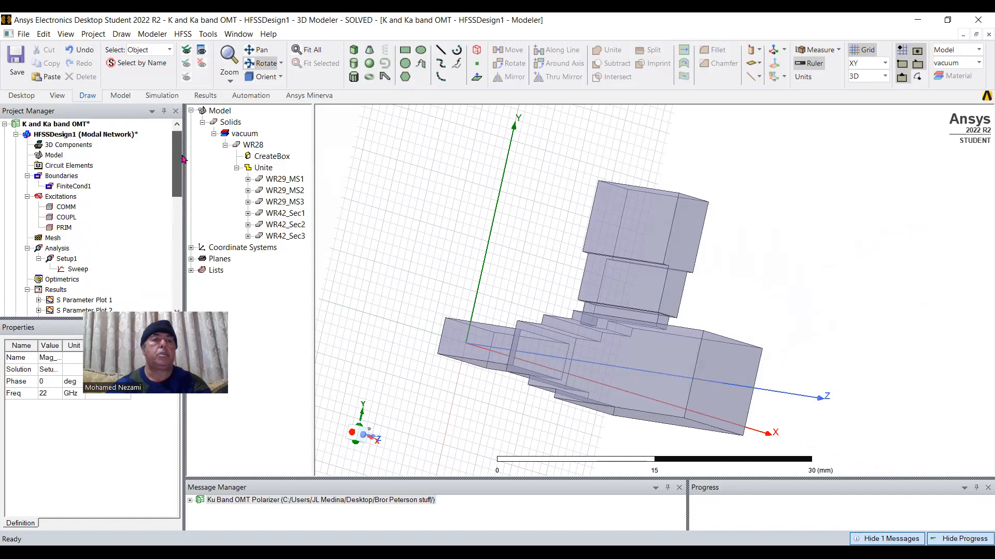
click(69, 187)
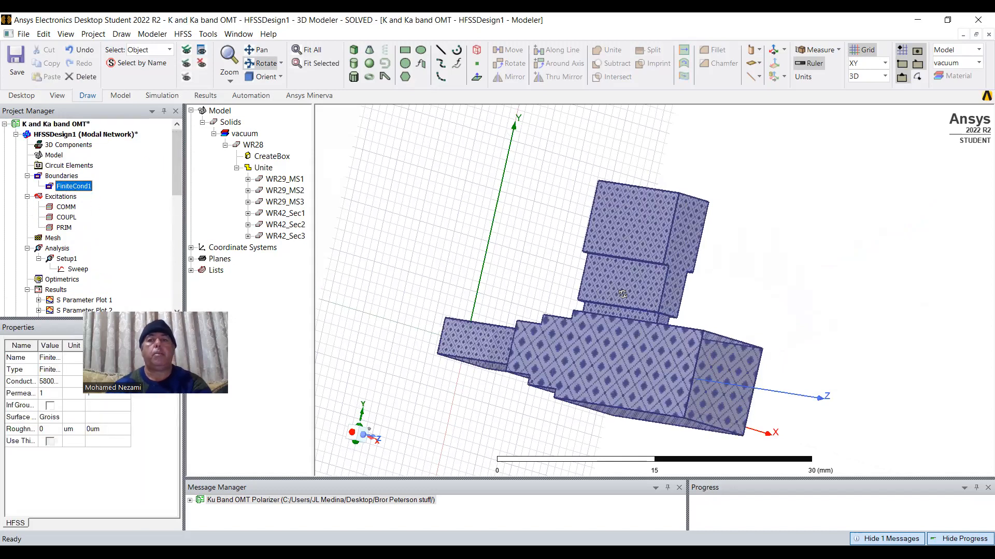
mouse_move(622, 294)
mouse_down()
mouse_move(569, 265)
mouse_move(724, 304)
mouse_move(757, 305)
mouse_move(773, 292)
mouse_move(773, 304)
mouse_up()
drag(568, 350, 645, 367)
drag(558, 362, 672, 391)
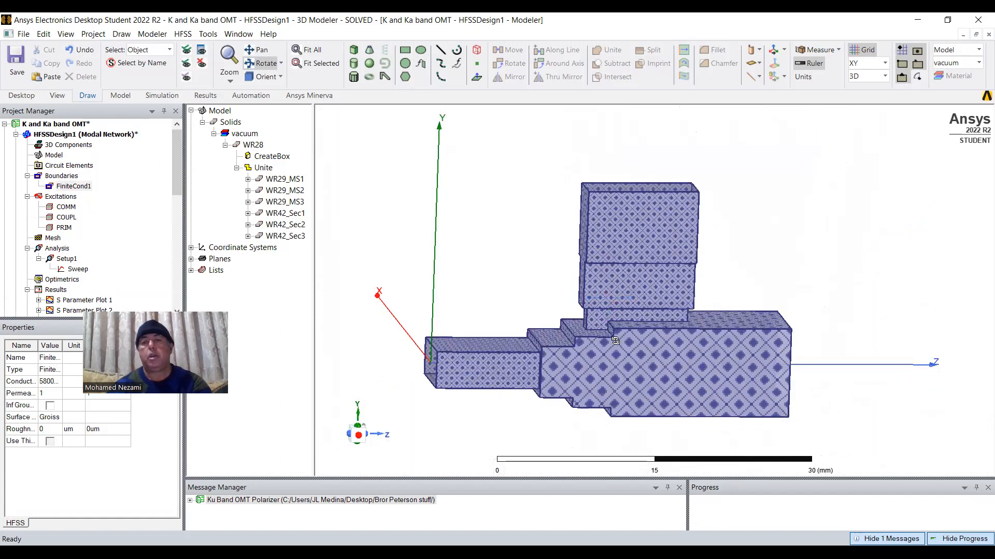
drag(504, 363, 693, 367)
drag(526, 367, 436, 360)
drag(649, 393, 728, 347)
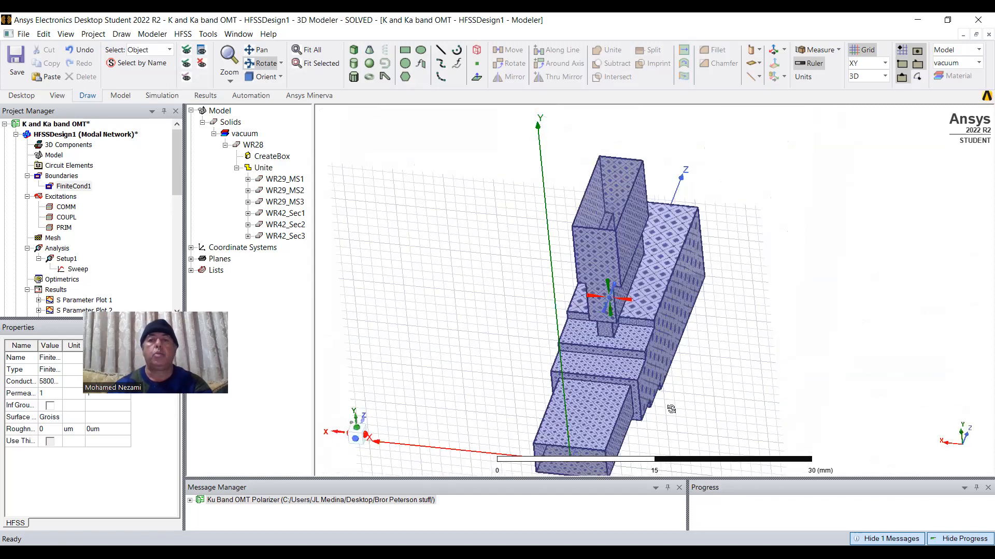
Examine the K and Ka band OMT's side arm, coupling slot and stepped matching sections up close.
drag(671, 323, 631, 324)
scroll(631, 324, up, 3)
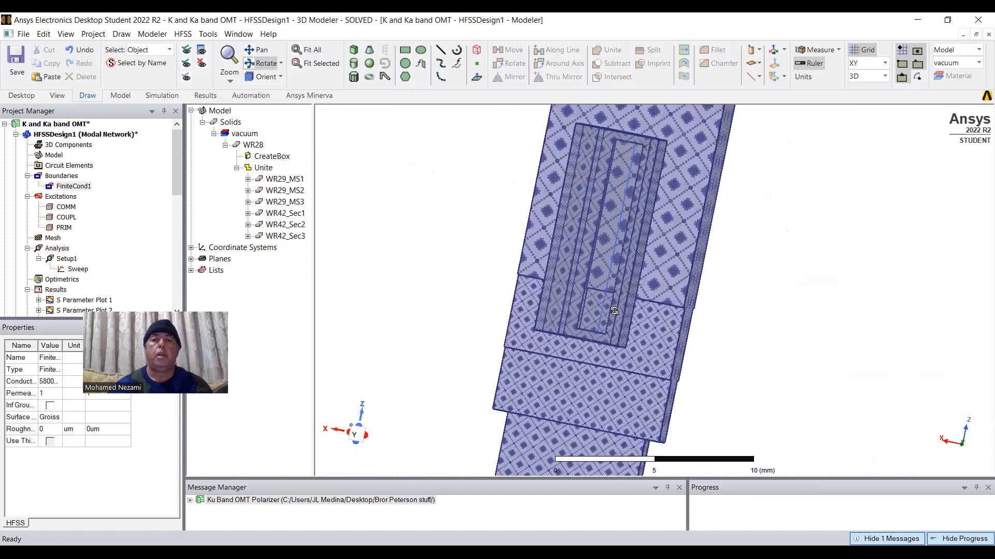
scroll(614, 311, up, 2)
drag(628, 334, 645, 296)
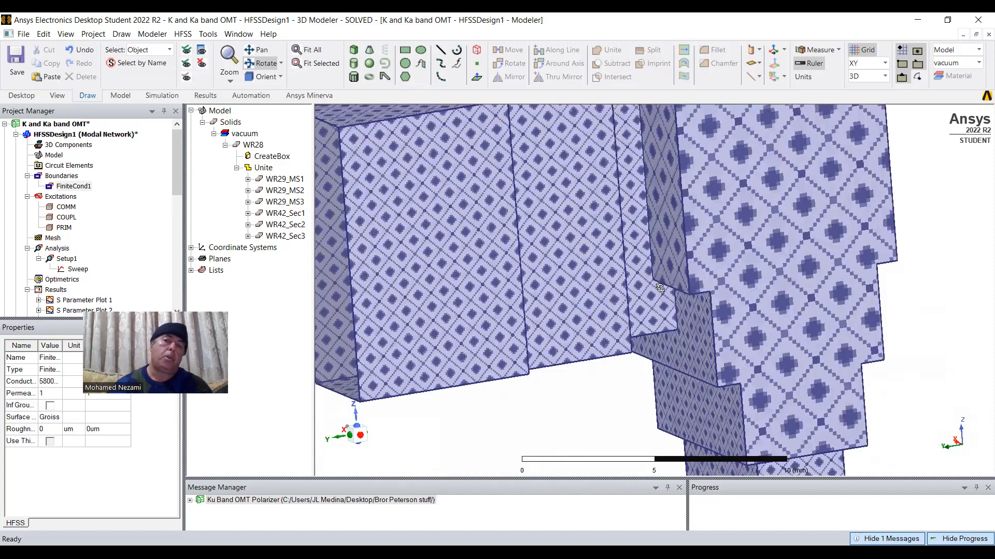
scroll(660, 269, down, 3)
drag(645, 305, 618, 294)
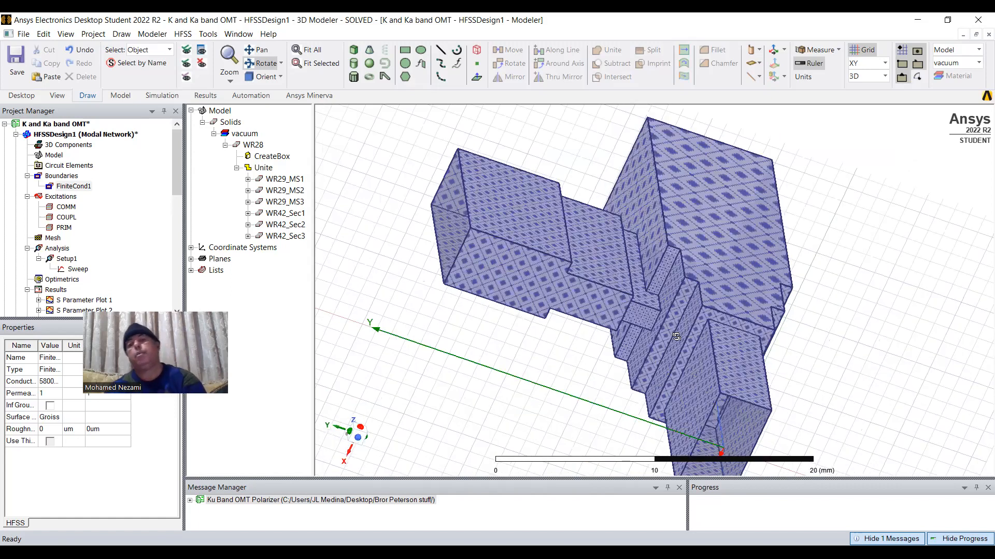
drag(651, 269, 631, 220)
drag(651, 274, 651, 280)
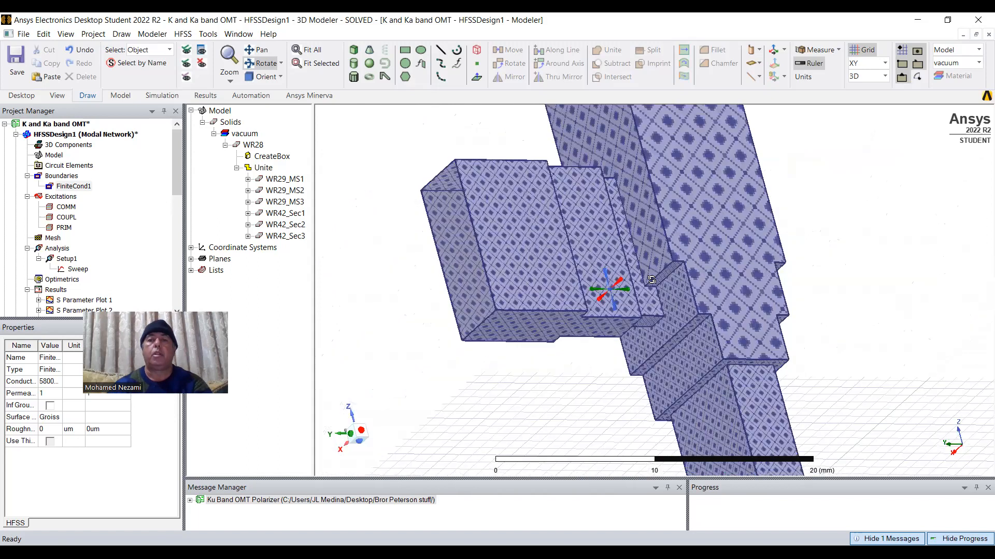
drag(638, 219, 577, 307)
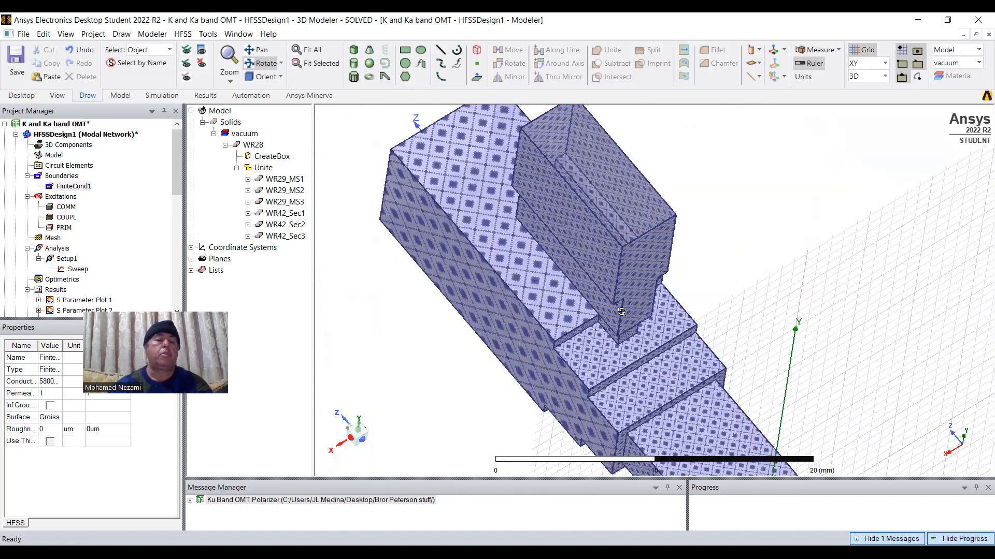
Open the model of HFSSDesign1 in the KU Band OMT project and examine its overall shape.
drag(177, 158, 177, 231)
click(92, 177)
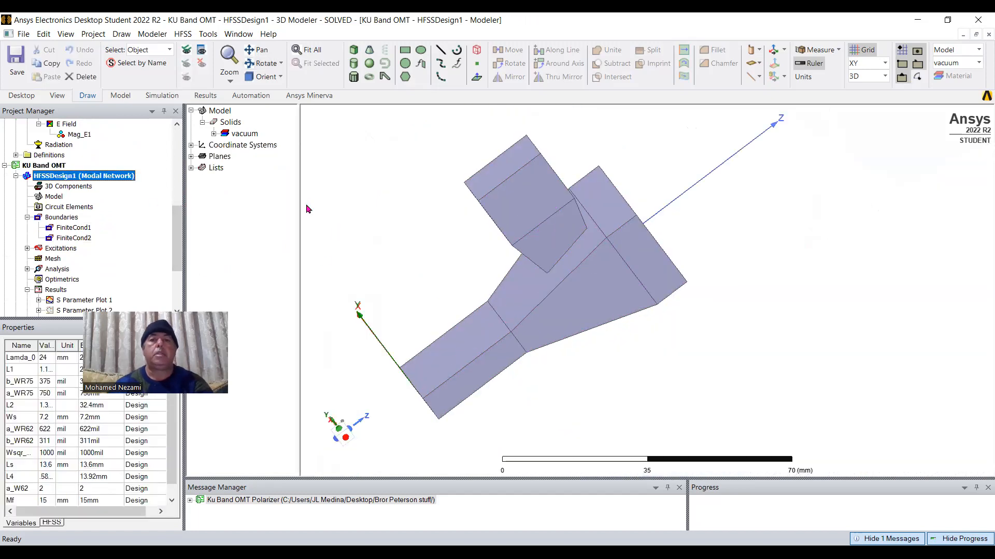
click(374, 194)
click(261, 63)
drag(564, 286, 534, 293)
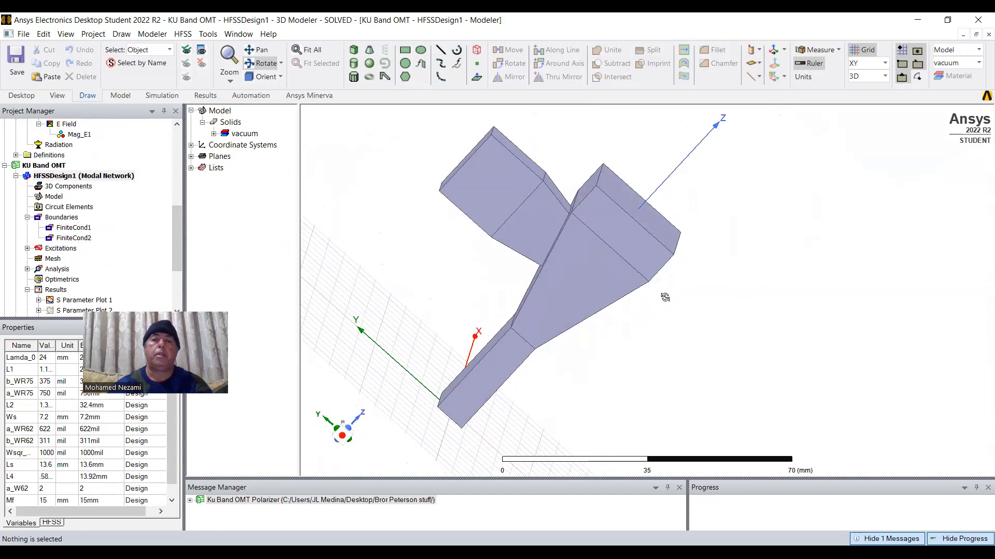
drag(557, 331, 575, 268)
drag(623, 234, 626, 244)
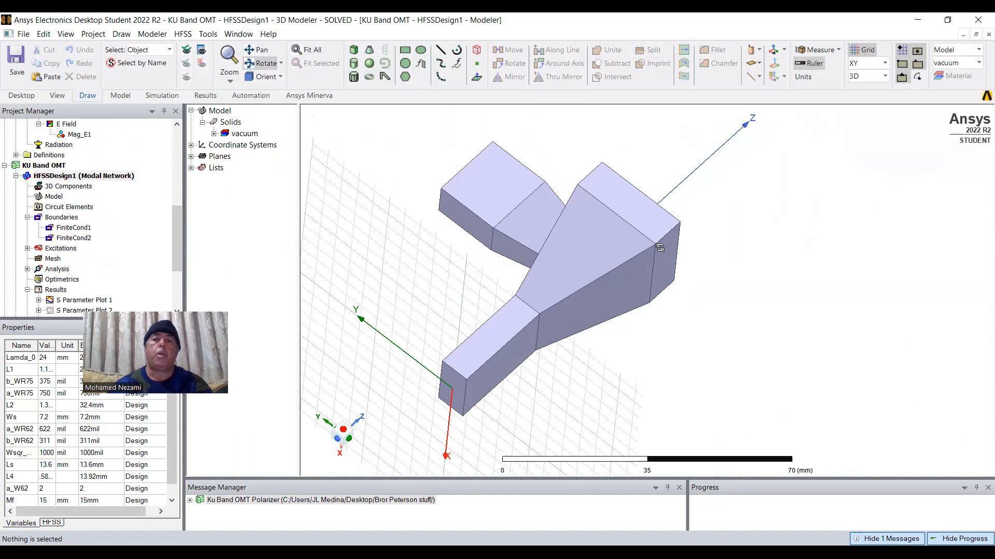
Examine the KU Band OMT's rectangular port, tapered section, square port and side arm from different angles.
drag(579, 267, 473, 389)
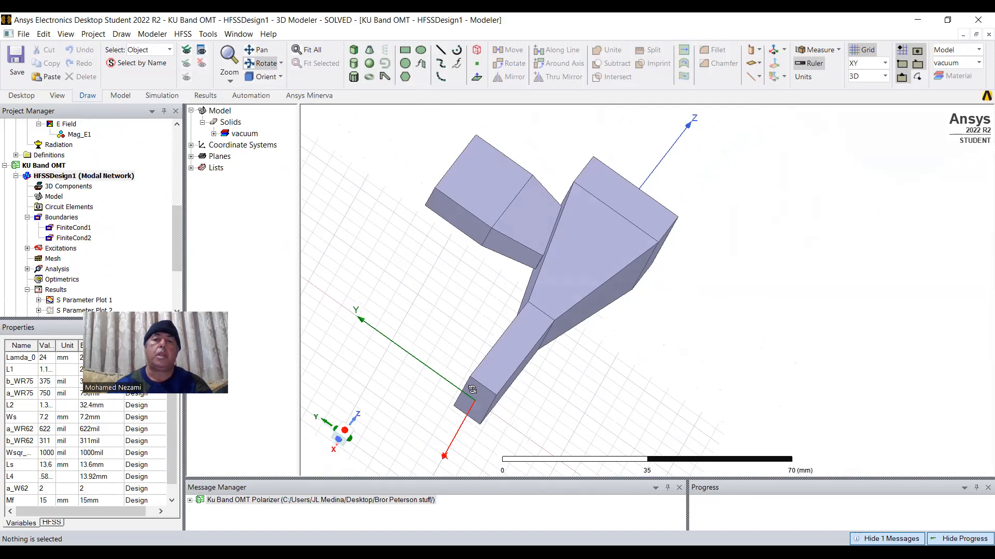
drag(602, 251, 571, 248)
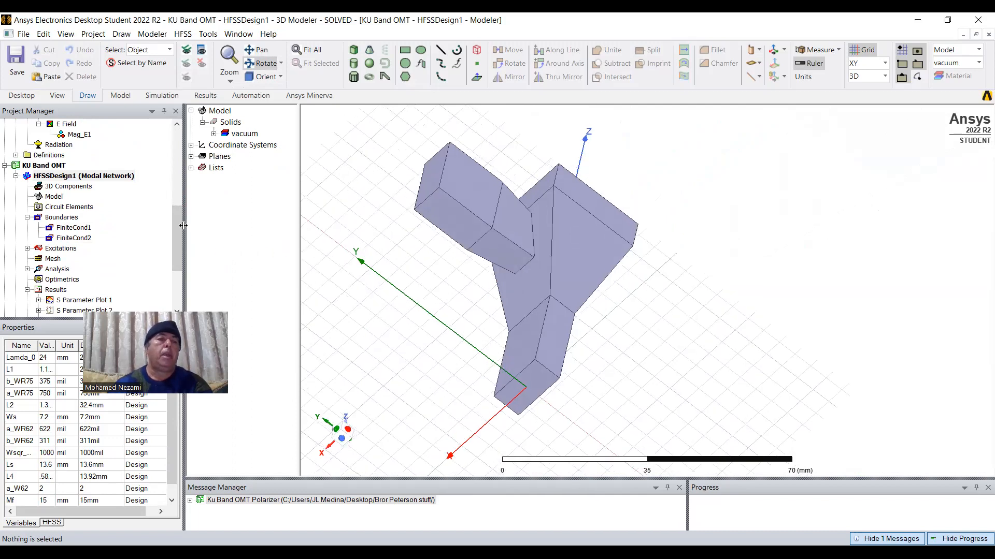
drag(533, 307, 527, 241)
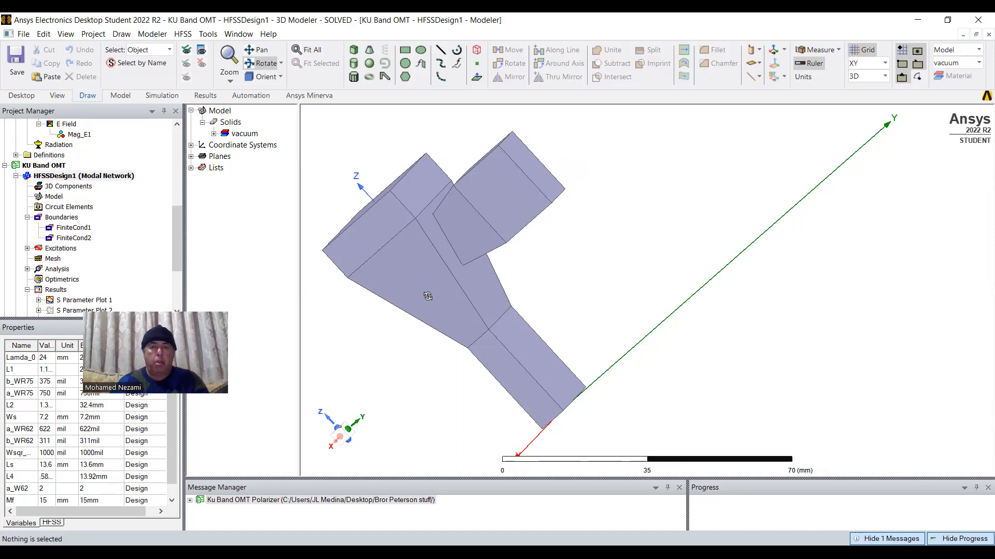
drag(417, 255, 459, 288)
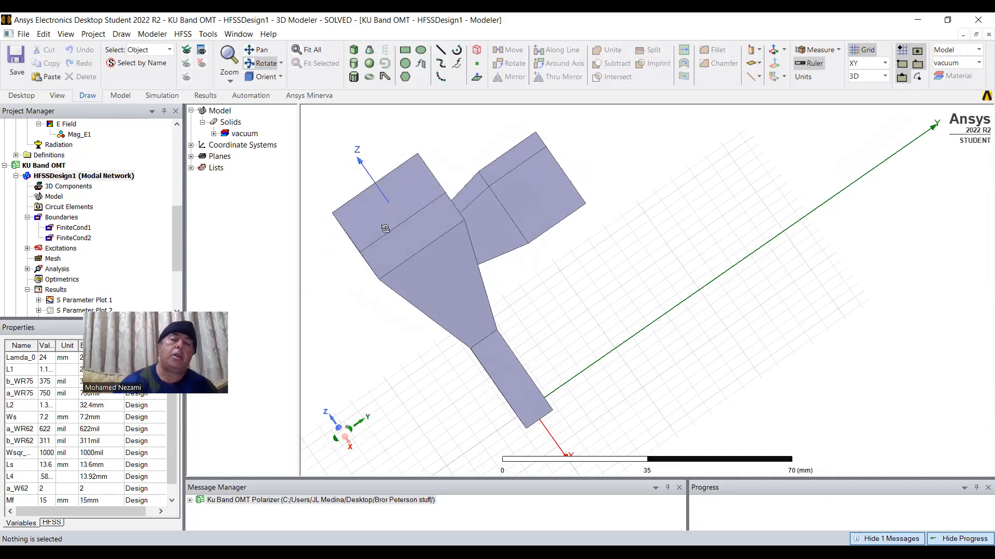
drag(414, 212, 377, 225)
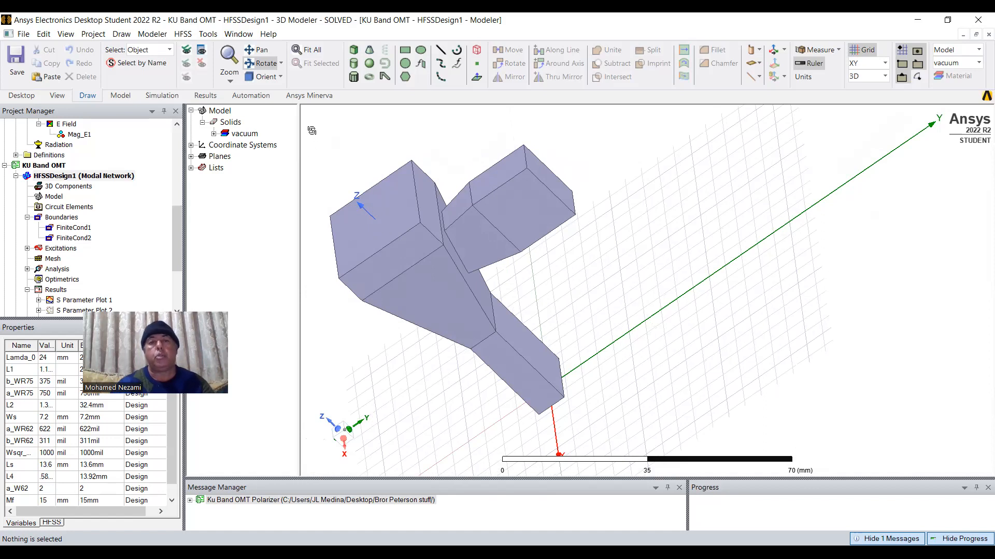
mouse_move(397, 222)
mouse_down()
mouse_move(365, 201)
mouse_move(393, 229)
mouse_up()
drag(482, 275, 436, 330)
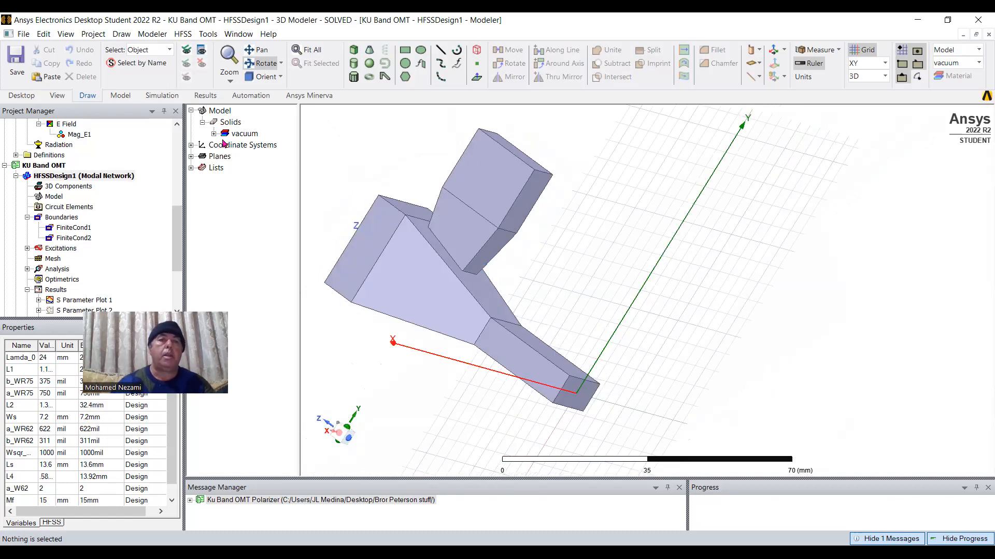
Expand the vacuum solids and select the Direct_port object to highlight the whole KU Band OMT body.
click(241, 135)
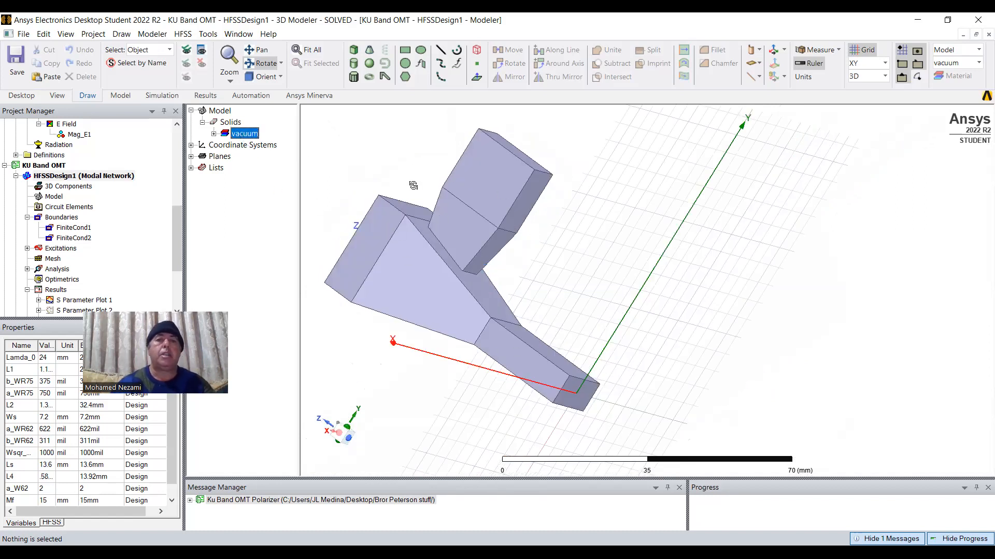
click(212, 134)
click(263, 146)
mouse_move(499, 238)
mouse_down()
mouse_move(493, 310)
mouse_move(449, 275)
mouse_move(484, 241)
mouse_up()
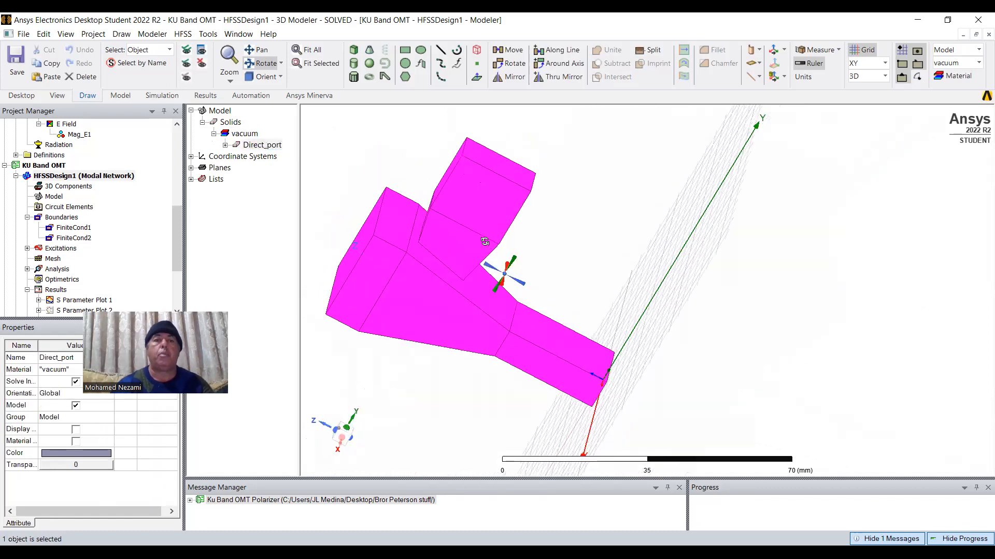
Expand Direct_port's history down to its Unite operation and review the parts that were united.
click(226, 145)
click(263, 191)
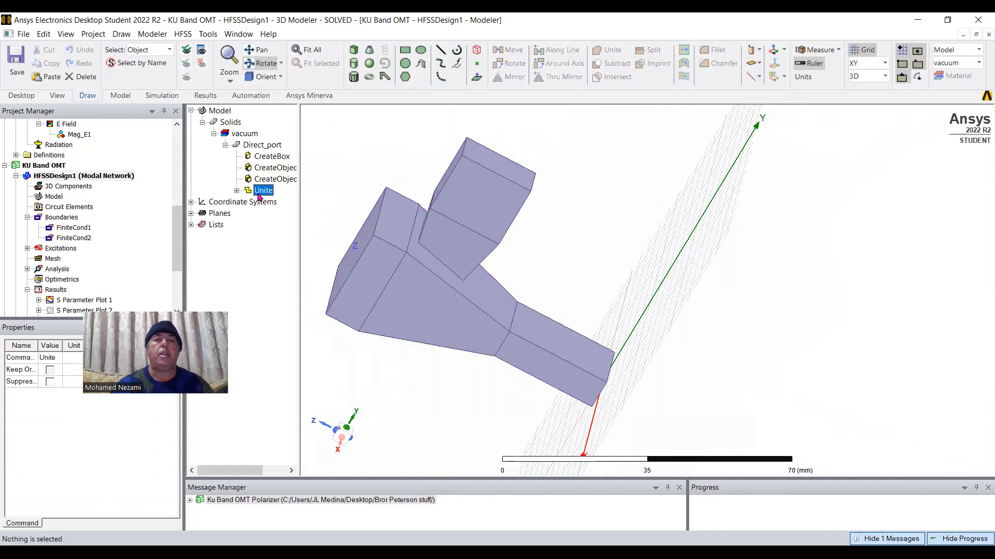
click(236, 191)
click(273, 202)
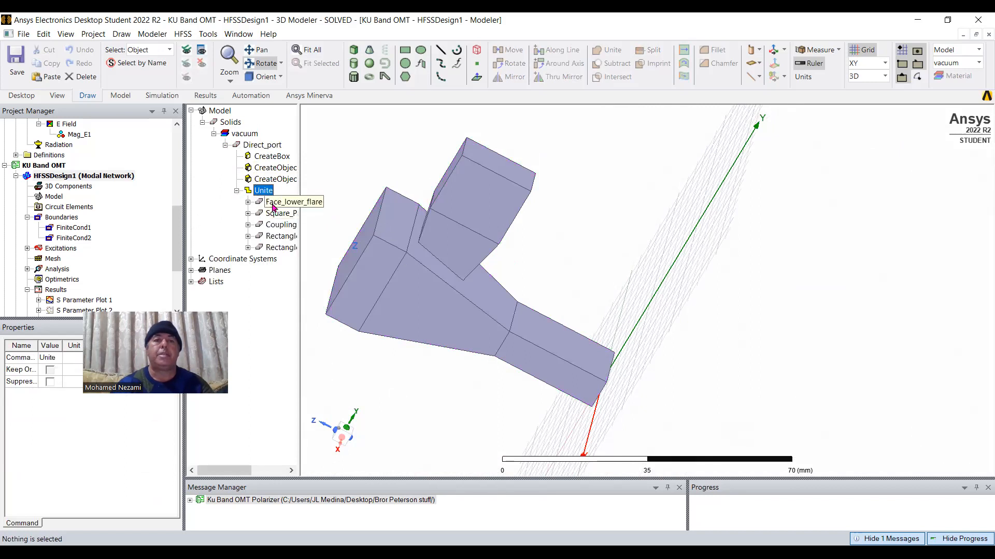
click(272, 215)
click(273, 226)
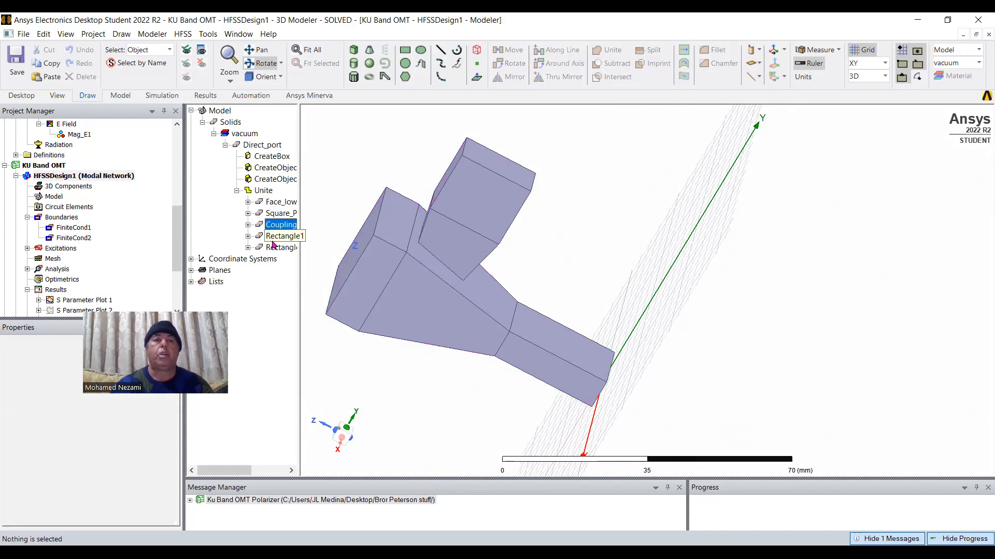
click(274, 237)
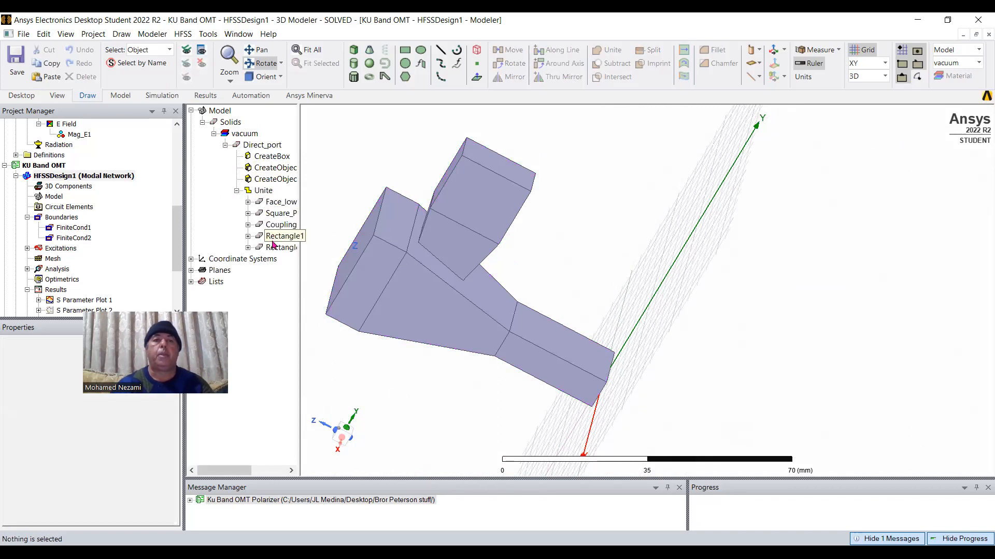
click(269, 191)
drag(488, 228, 469, 230)
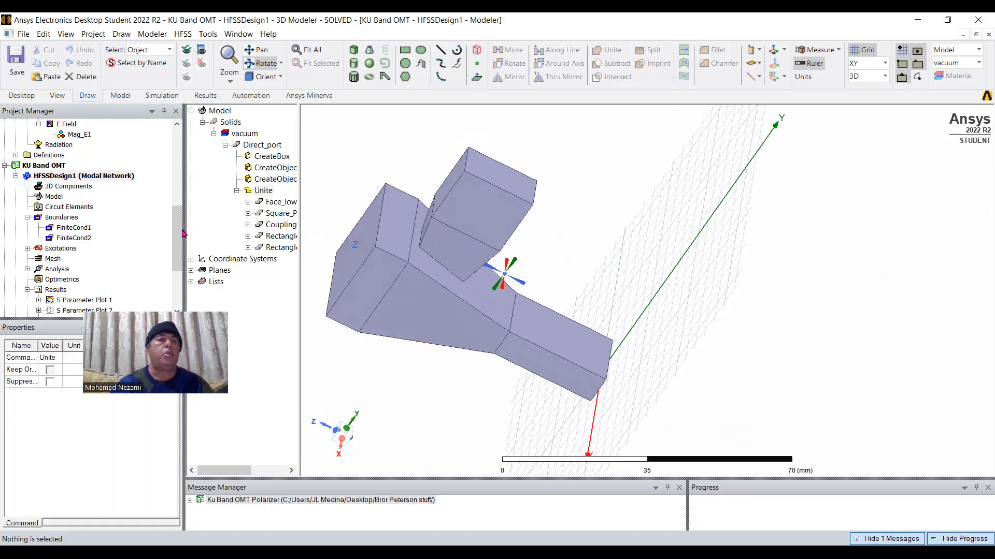
Highlight the FiniteCond1 boundary of the KU Band OMT and examine the open port faces and side-arm coupling slot.
click(66, 228)
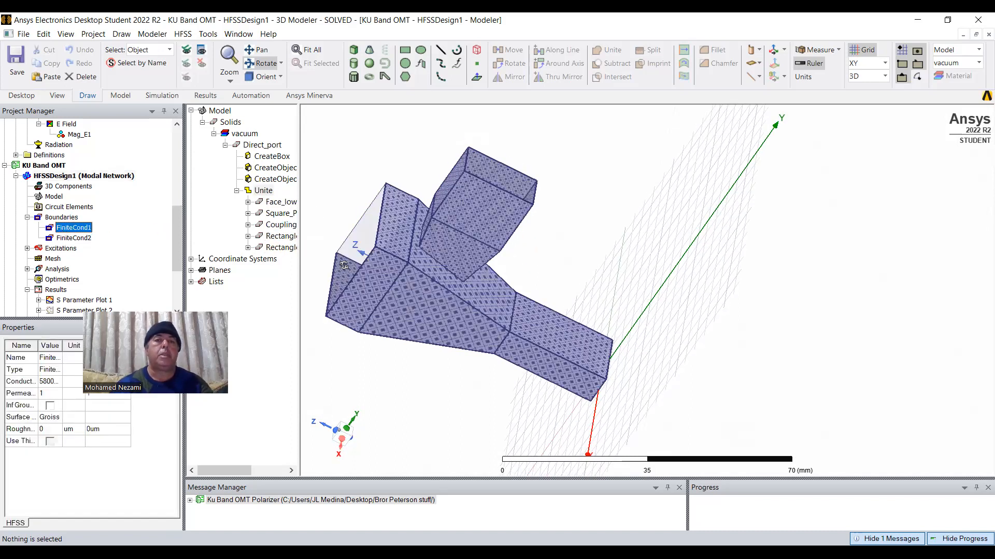
drag(443, 273, 438, 276)
drag(484, 311, 434, 249)
drag(404, 214, 521, 336)
scroll(585, 321, up, 4)
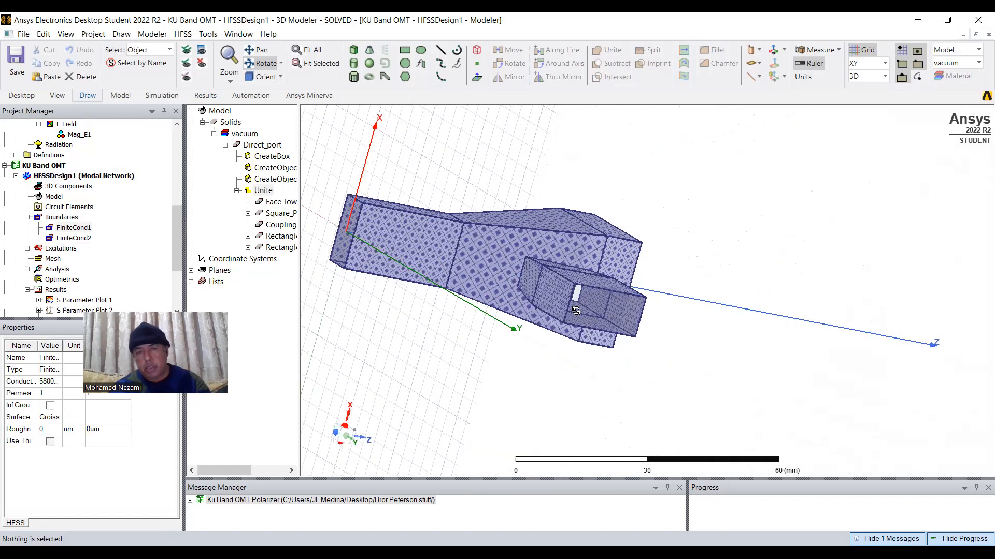
Examine the highlighted conductive walls of the KU Band OMT around the tapered section, square port and side arm from opposite sides.
scroll(586, 305, up, 2)
drag(576, 306, 502, 313)
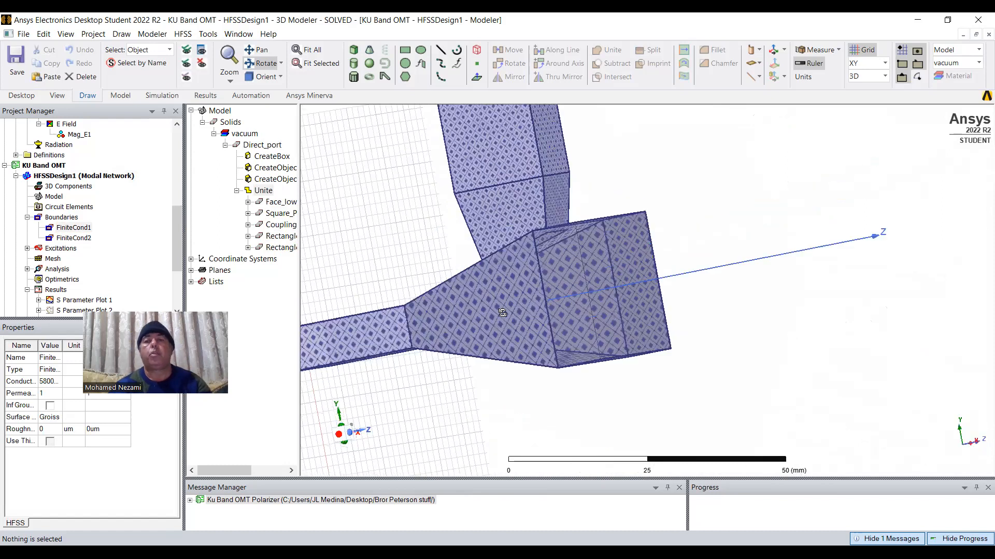
drag(622, 306, 591, 324)
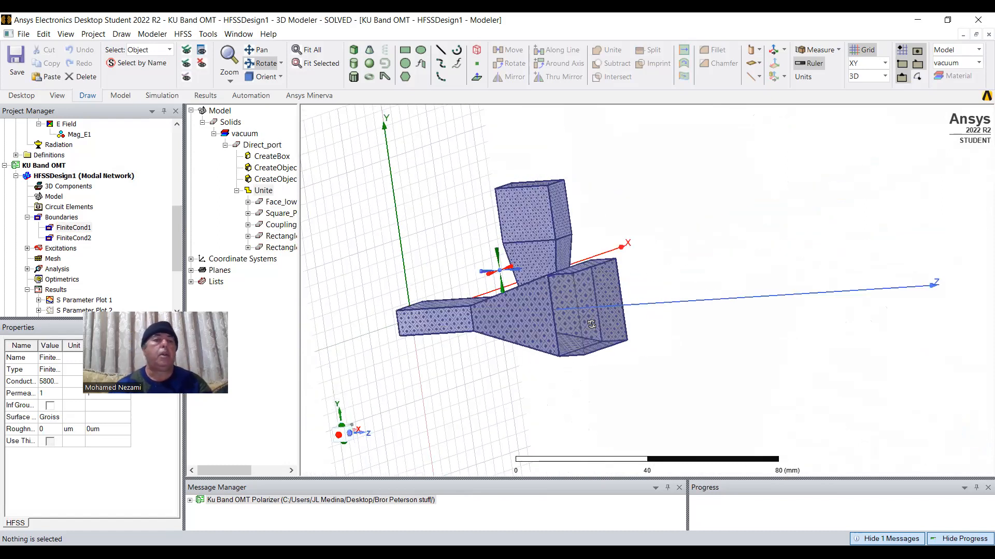
Expand the KU Band OMT's excitations, highlight the Comm wave port on the square end and review its mode settings.
click(28, 249)
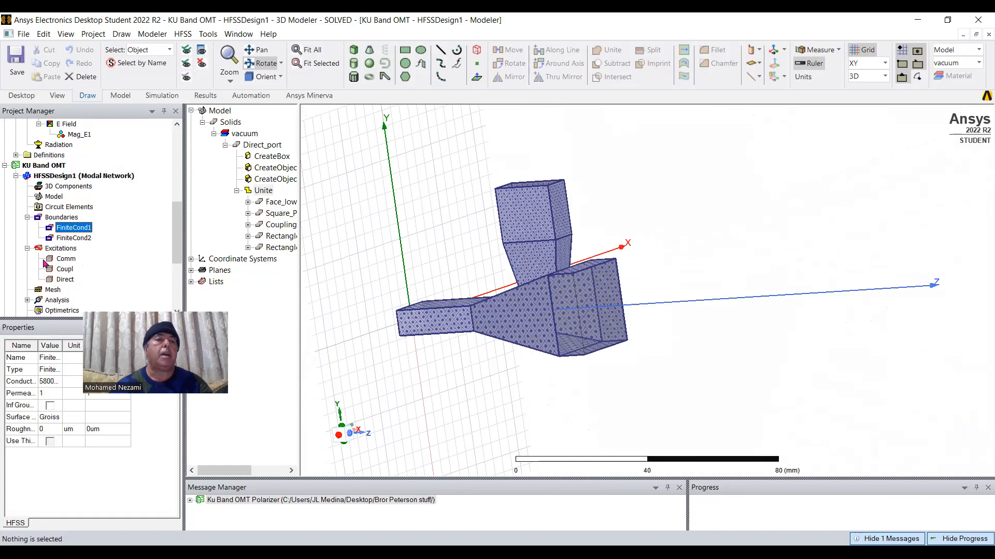
click(64, 259)
drag(556, 357, 591, 313)
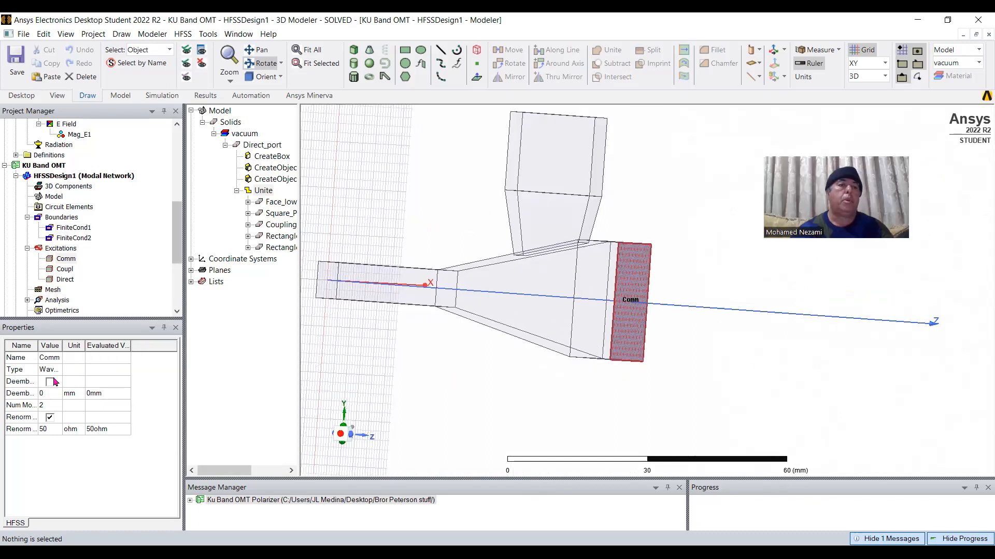
double_click(66, 259)
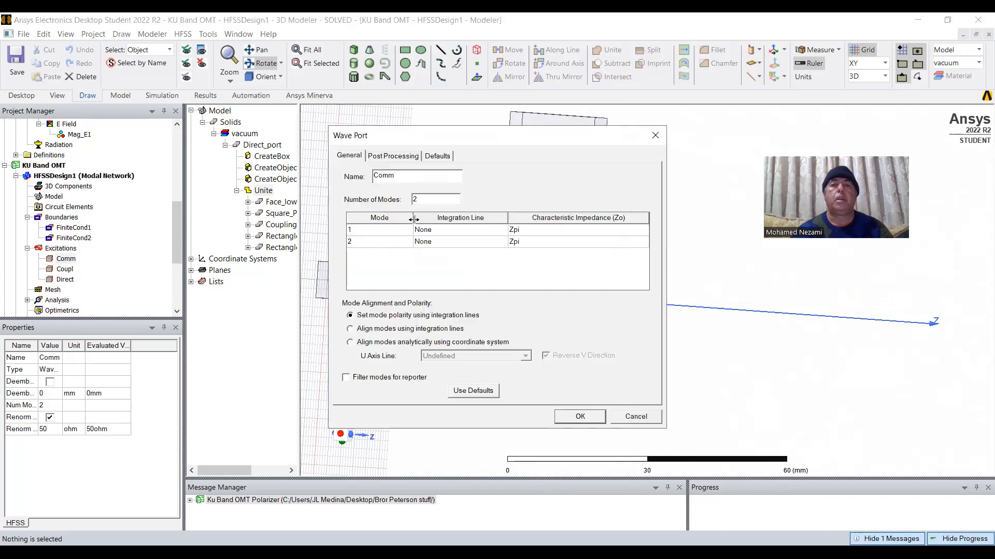
click(579, 417)
Highlight the Coupl wave port and examine its face at the end of the side arm from several angles.
click(60, 271)
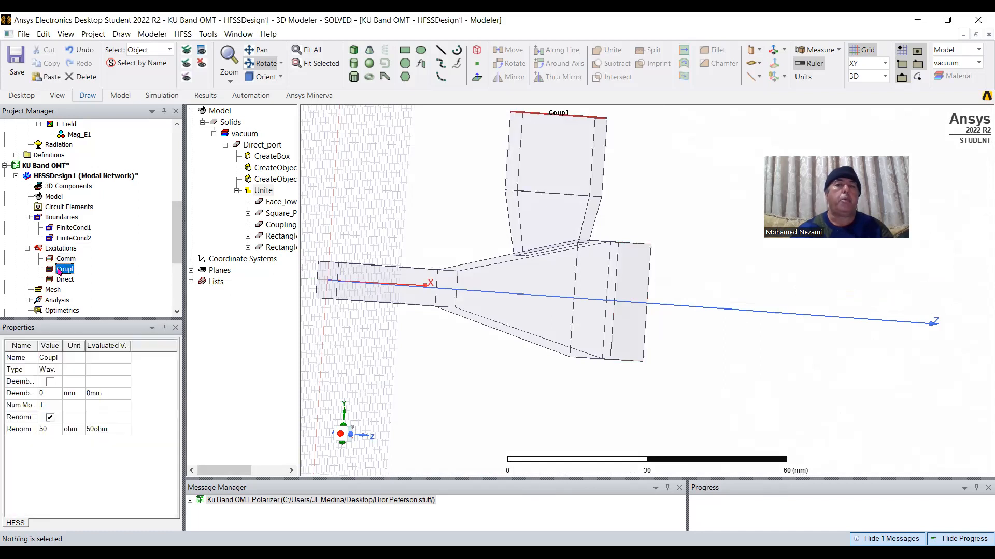
drag(494, 208, 487, 280)
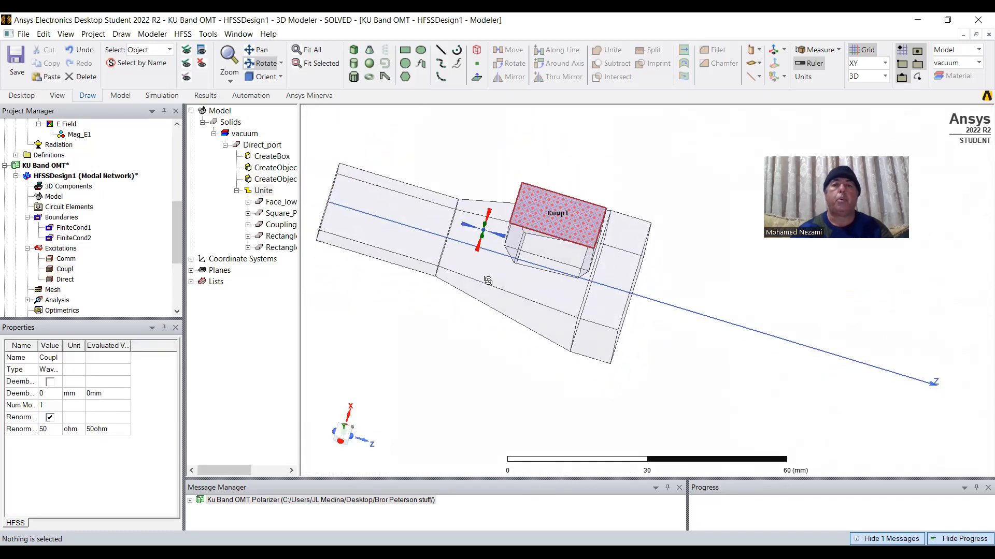
scroll(573, 215, up, 3)
drag(603, 274, 618, 287)
scroll(712, 294, down, 4)
scroll(756, 297, down, 1)
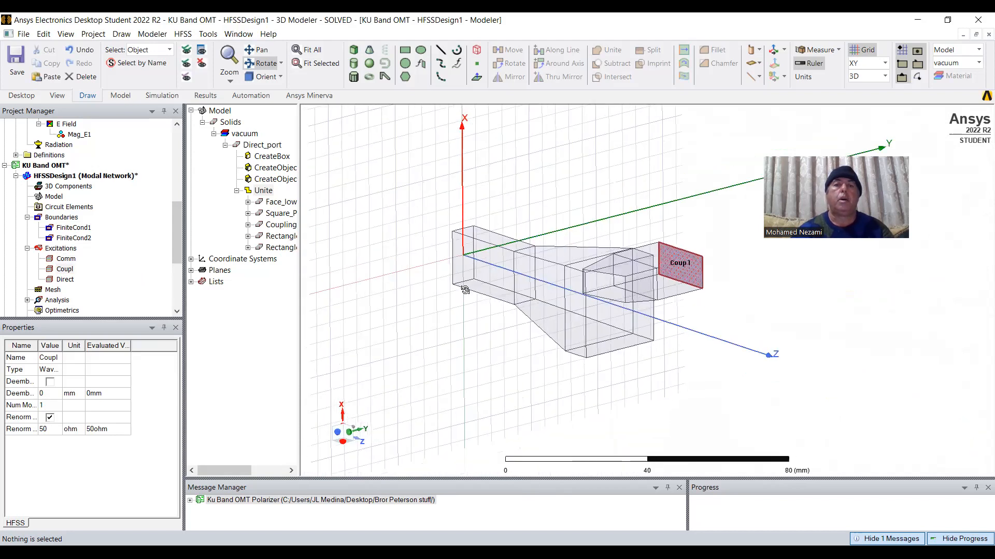
scroll(453, 288, up, 2)
Highlight the Direct wave port and examine its face at the end of the rectangular waveguide.
click(65, 279)
drag(520, 275, 461, 328)
scroll(536, 320, up, 3)
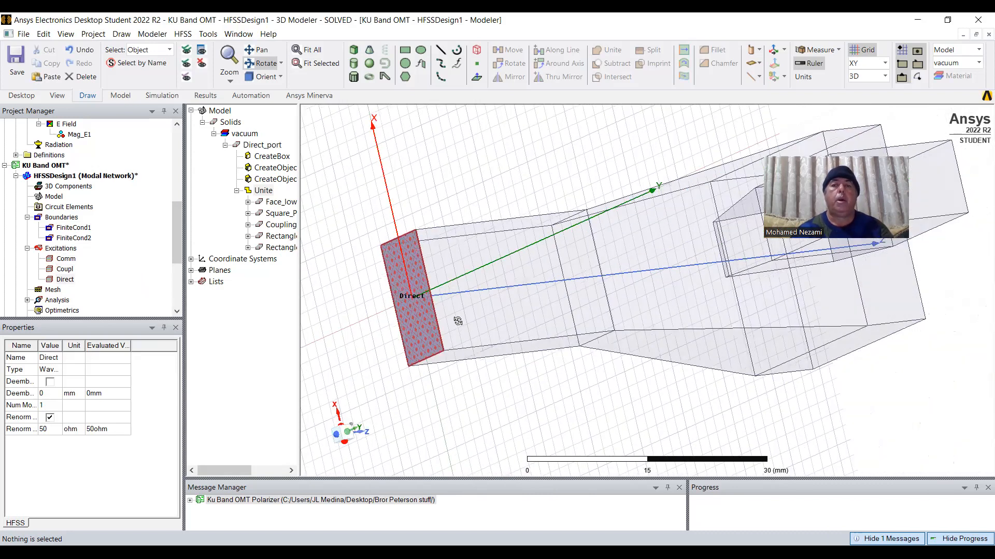
scroll(416, 306, down, 3)
drag(605, 307, 570, 286)
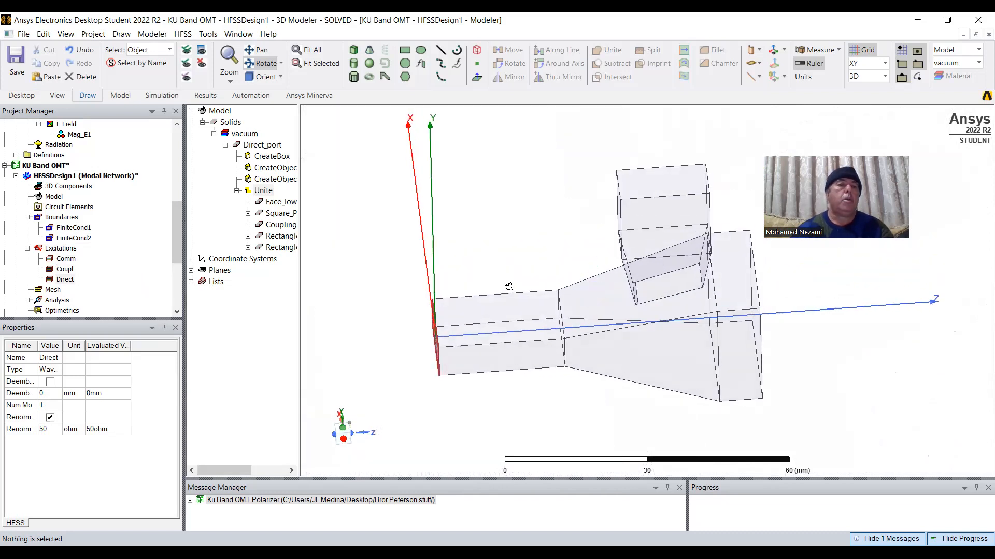
Open S Parameter Plots 1, 2 and 3 of the KU Band OMT in turn and review their curves.
drag(177, 217, 177, 248)
double_click(104, 228)
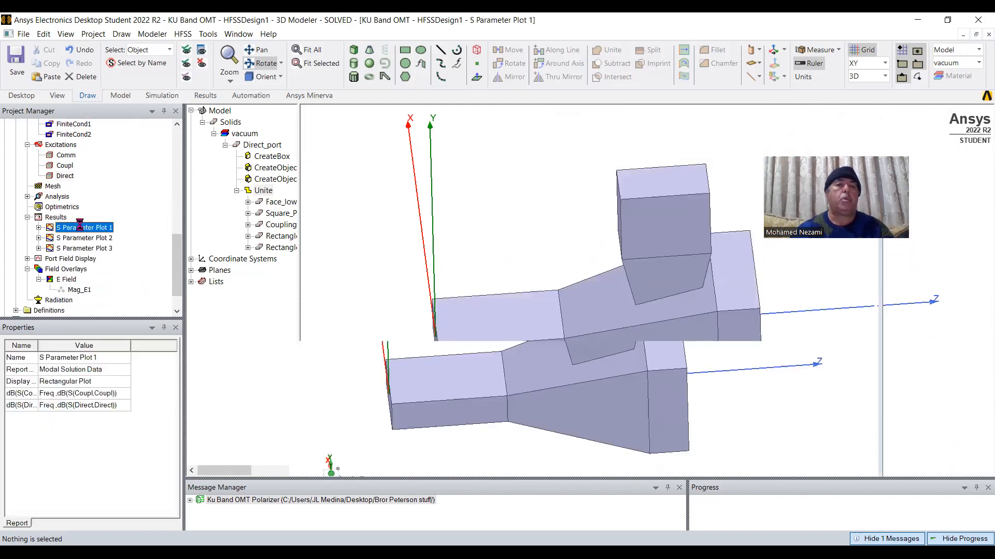
double_click(104, 238)
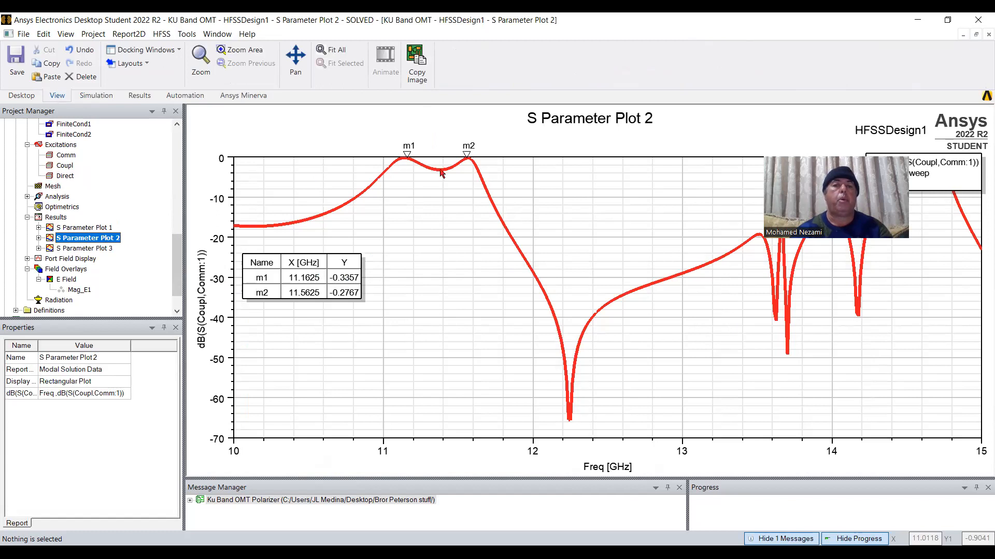
double_click(92, 248)
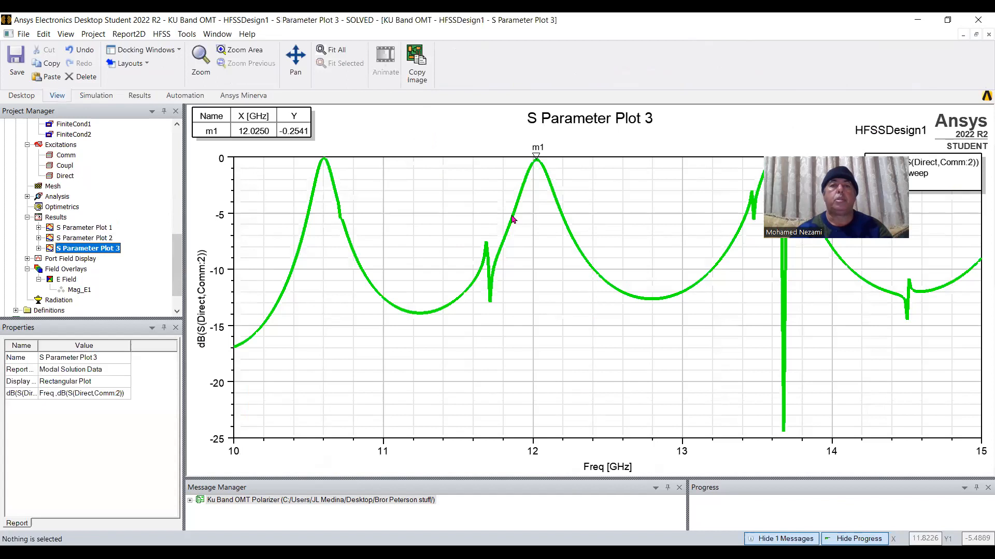
Return to the KU Band OMT's 3D model, then switch to PowerPoint to compare it with the Ku SATCOM OMT diagram.
drag(180, 262, 180, 235)
click(120, 156)
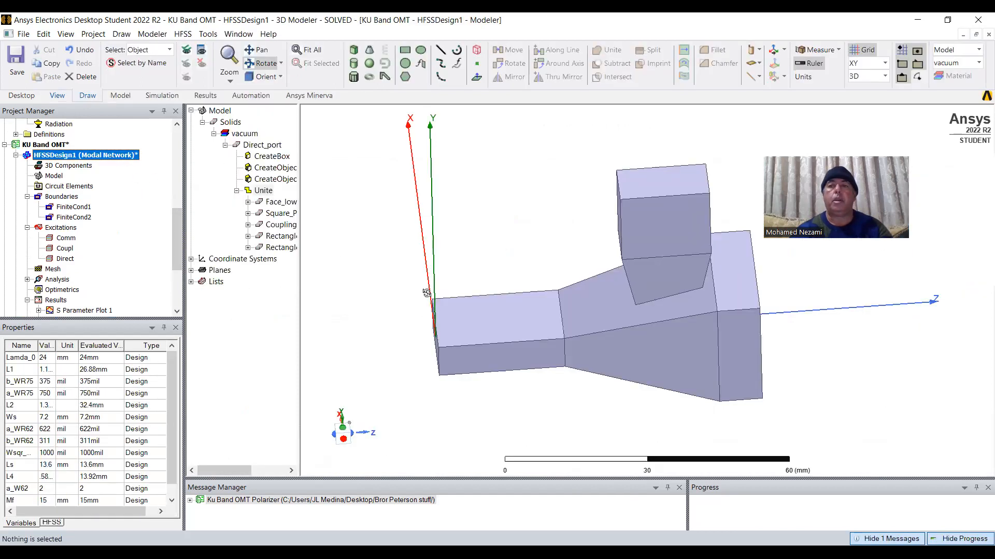
drag(651, 318, 631, 443)
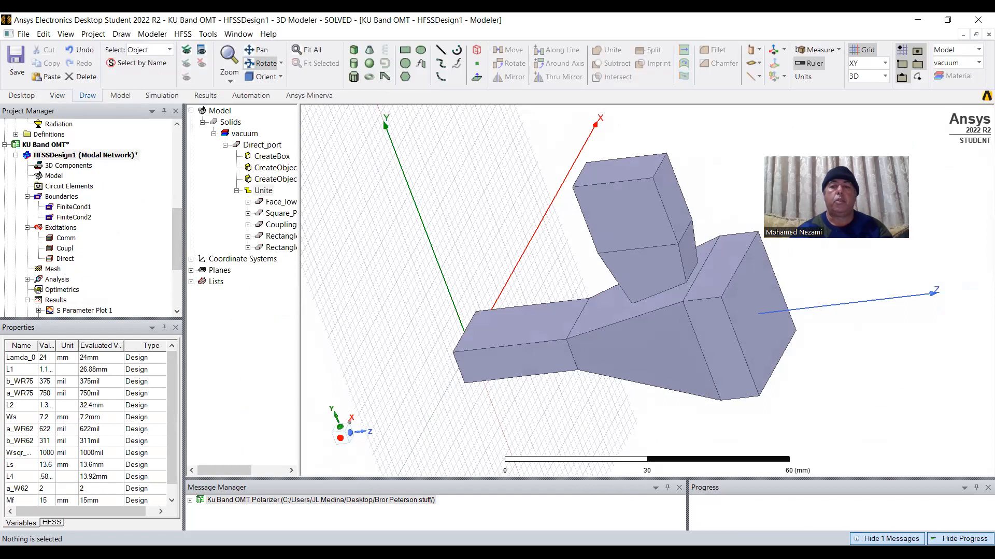
key(alt+Tab)
scroll(633, 422, up, 1)
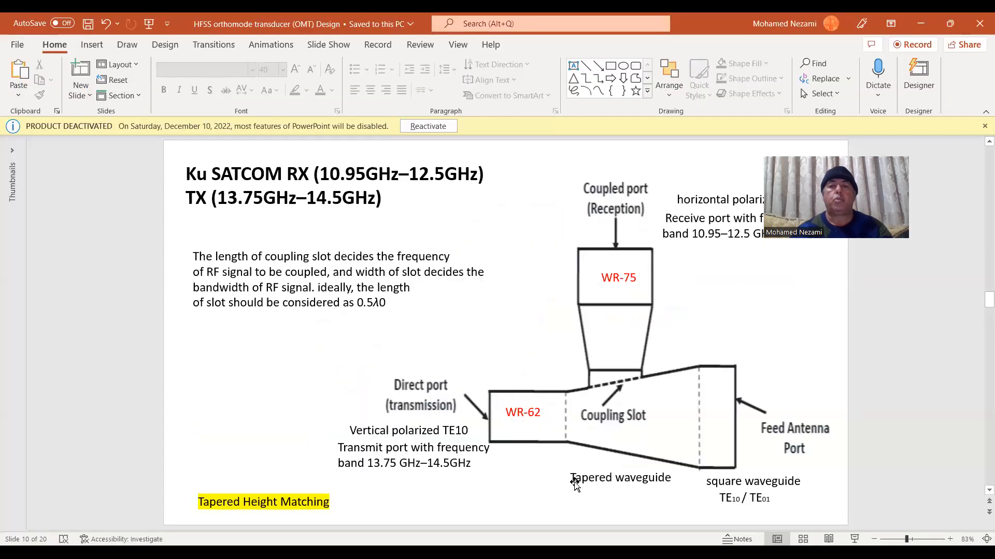
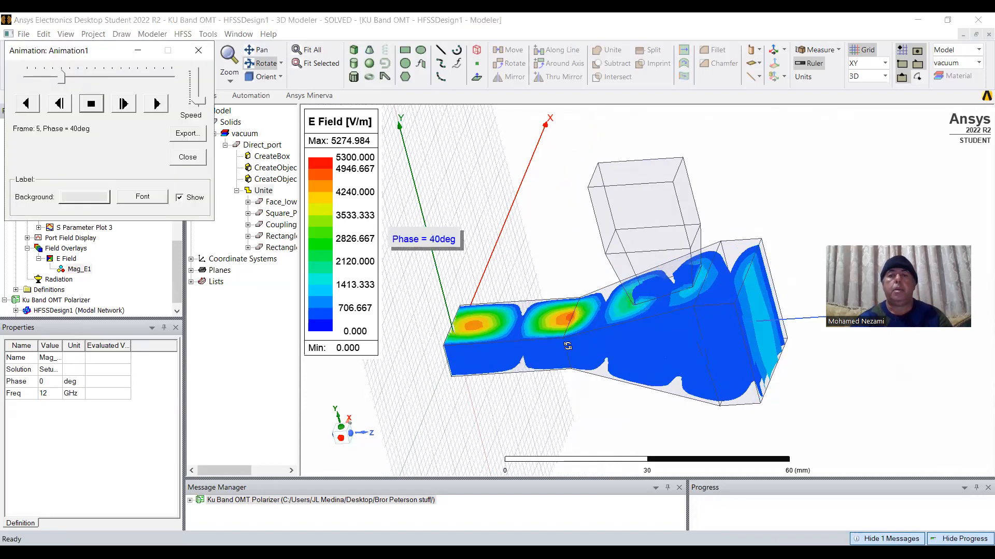
View the animated E field from another angle and review the Mag_E1 plot's frequency and phase settings without changing them.
drag(571, 329, 590, 342)
mouse_move(527, 348)
mouse_down()
mouse_move(549, 348)
mouse_move(546, 336)
mouse_move(530, 348)
mouse_move(532, 340)
mouse_up()
click(74, 271)
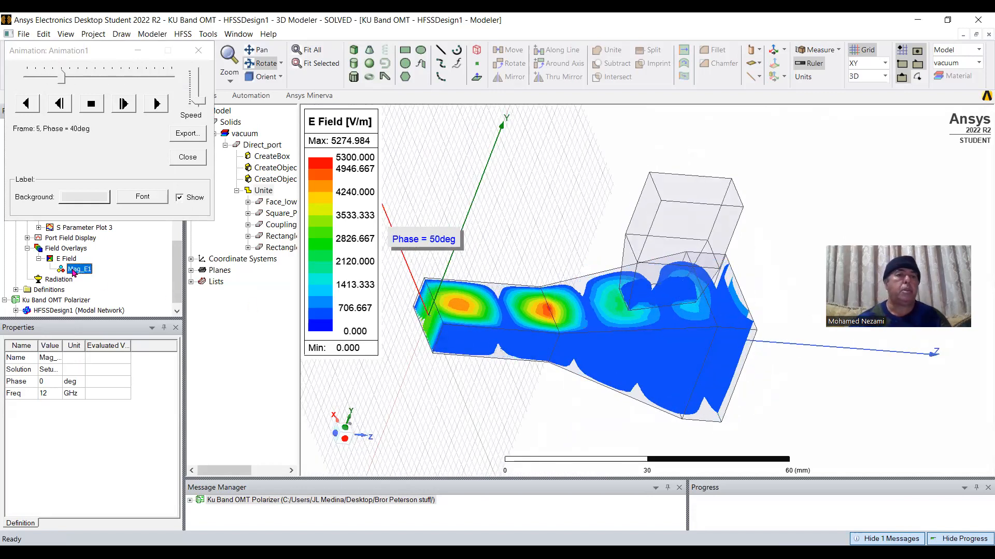
right_click(74, 272)
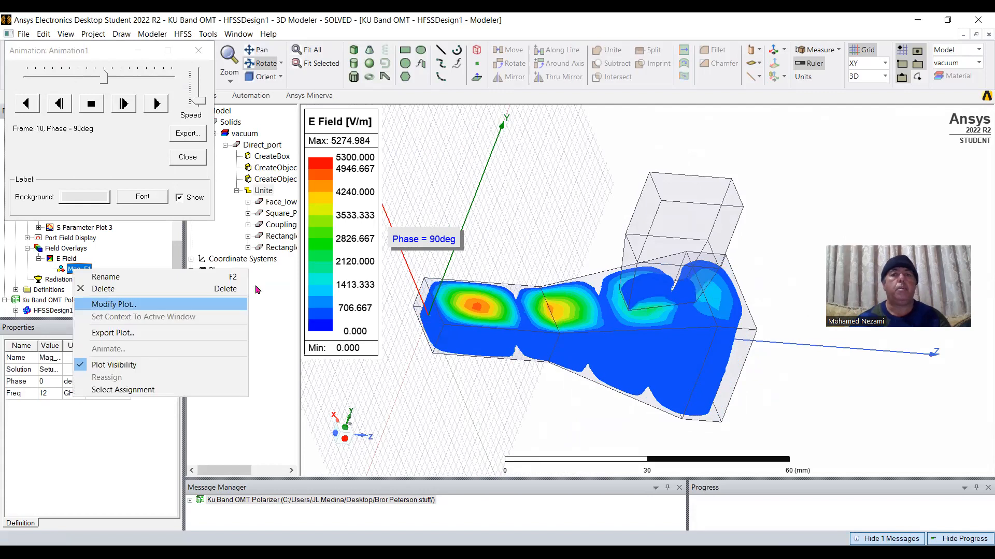
key(Return)
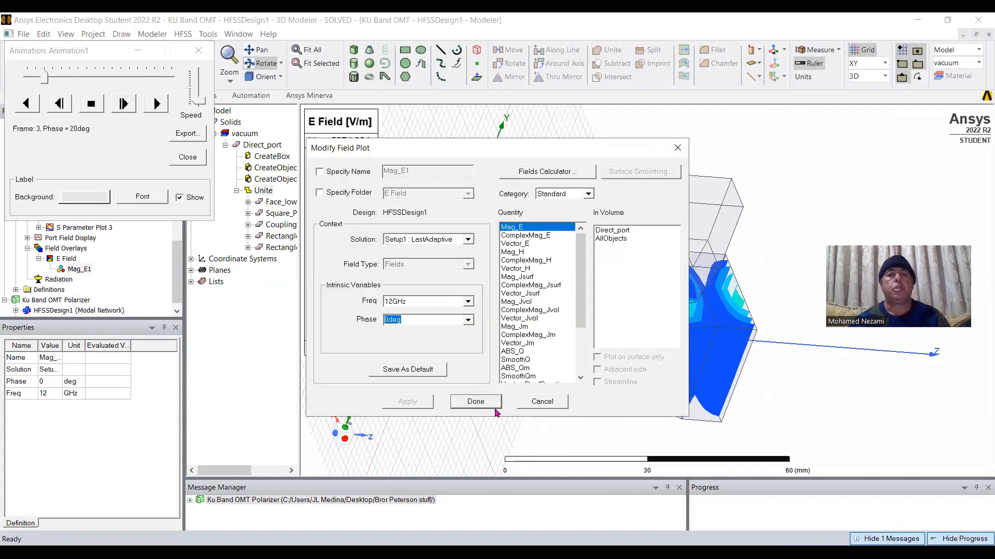
click(476, 402)
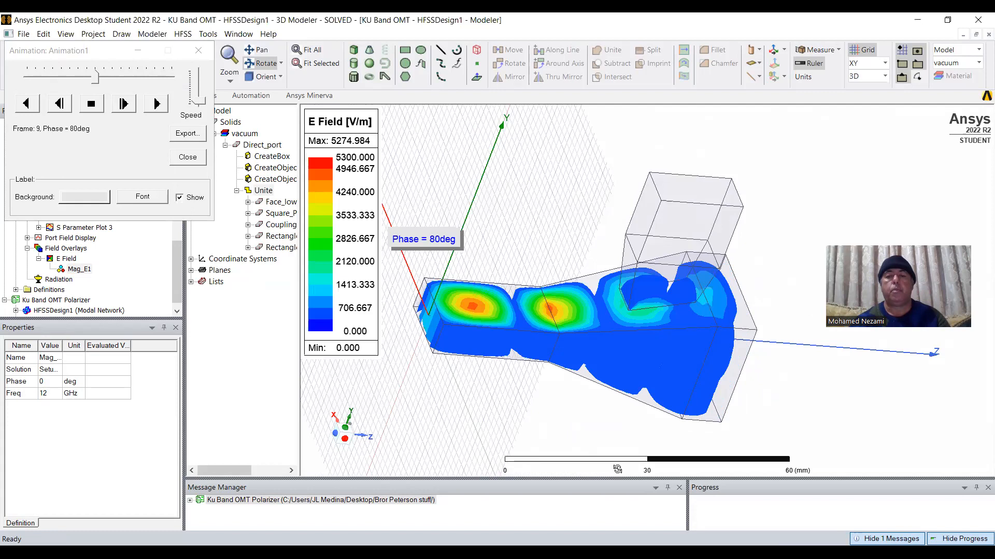
Examine the animated E field along the direct waveguide, at the side-arm coupling slot and in the square port.
drag(599, 378, 543, 368)
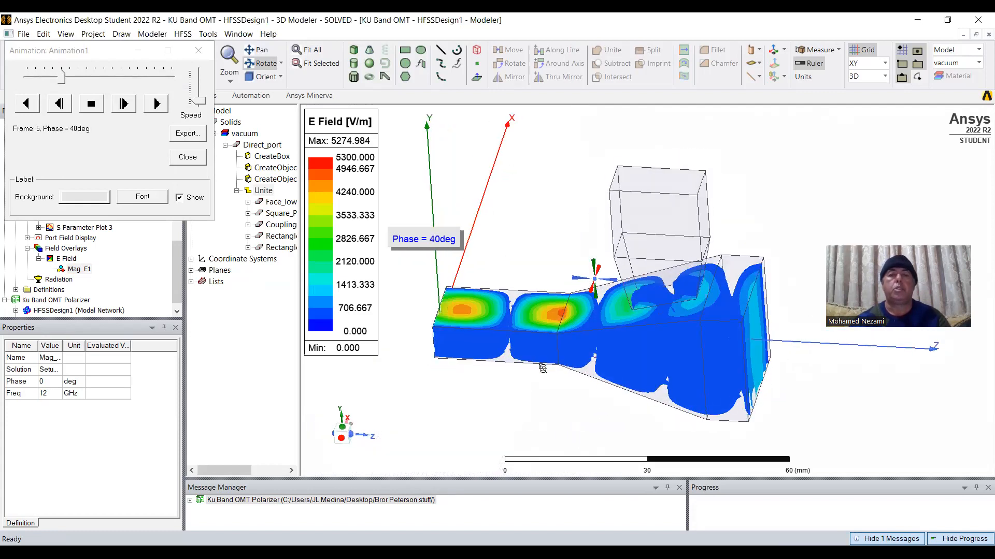
drag(450, 313, 655, 310)
scroll(623, 294, up, 5)
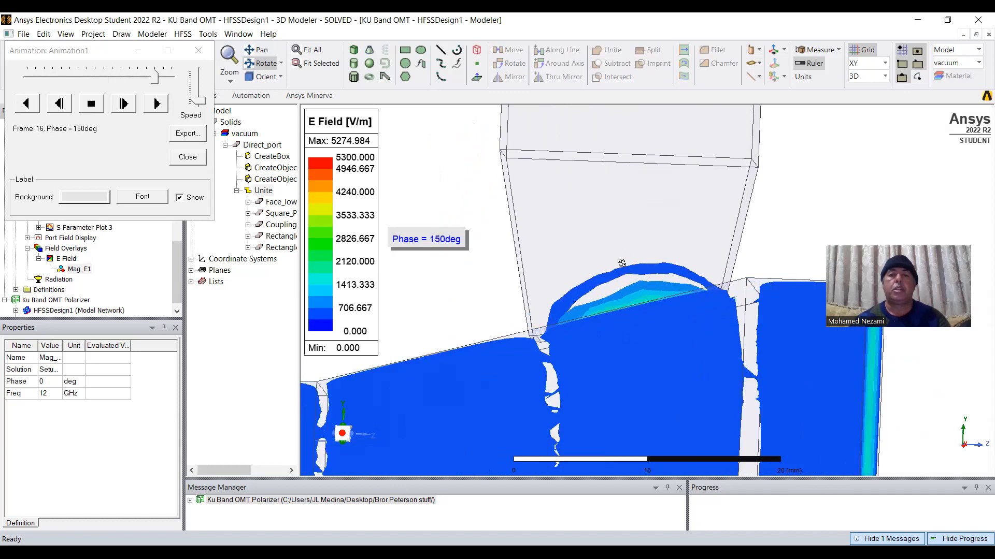
scroll(657, 303, down, 4)
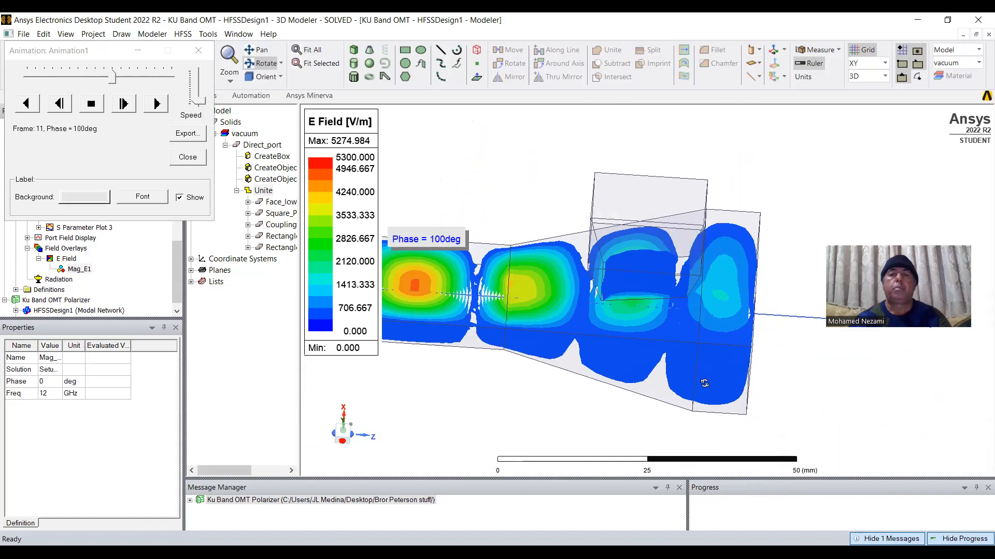
scroll(630, 377, down, 2)
scroll(630, 377, up, 1)
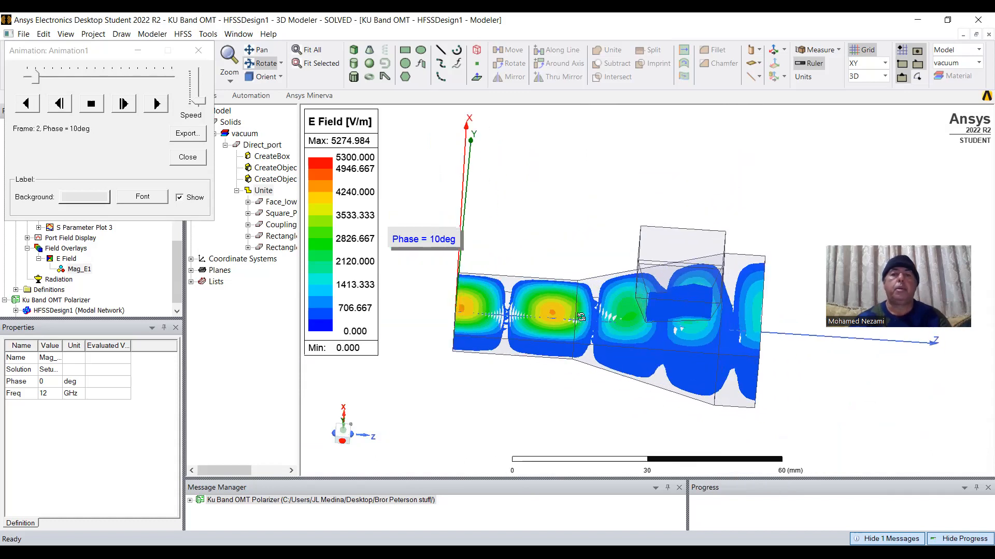
drag(585, 327, 583, 304)
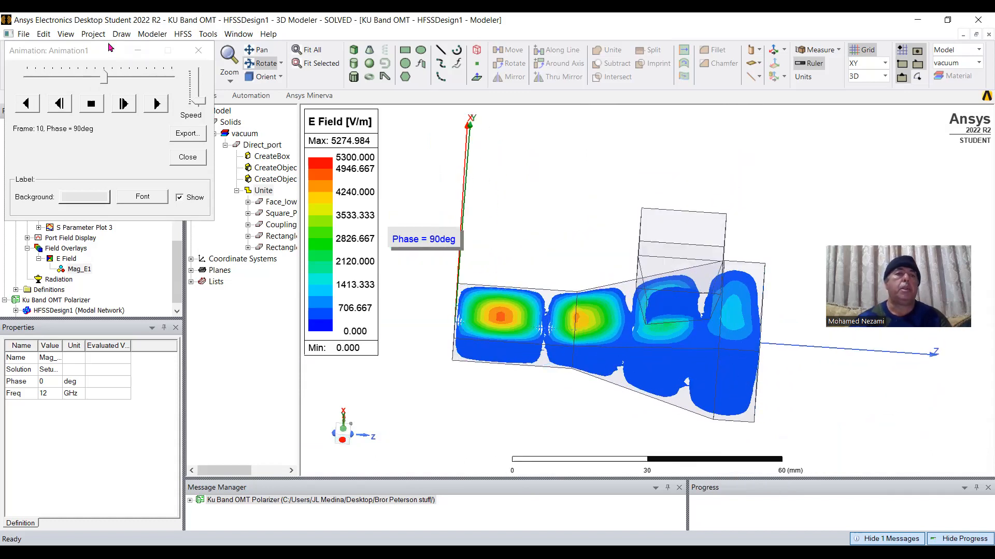
Review the magnitude and phase of each port excitation in the post-process field sources, closing them without changes.
drag(109, 45, 100, 132)
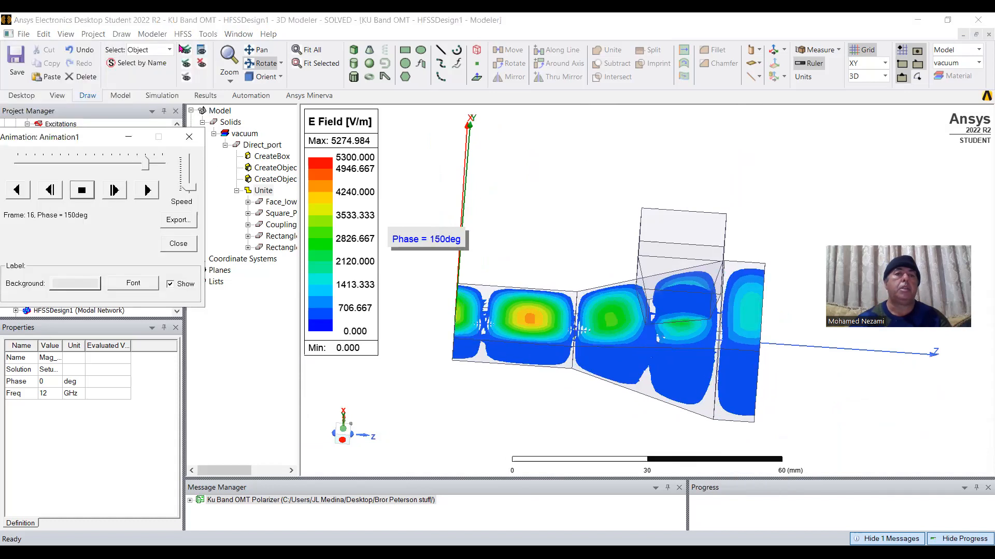
click(182, 34)
mouse_move(224, 207)
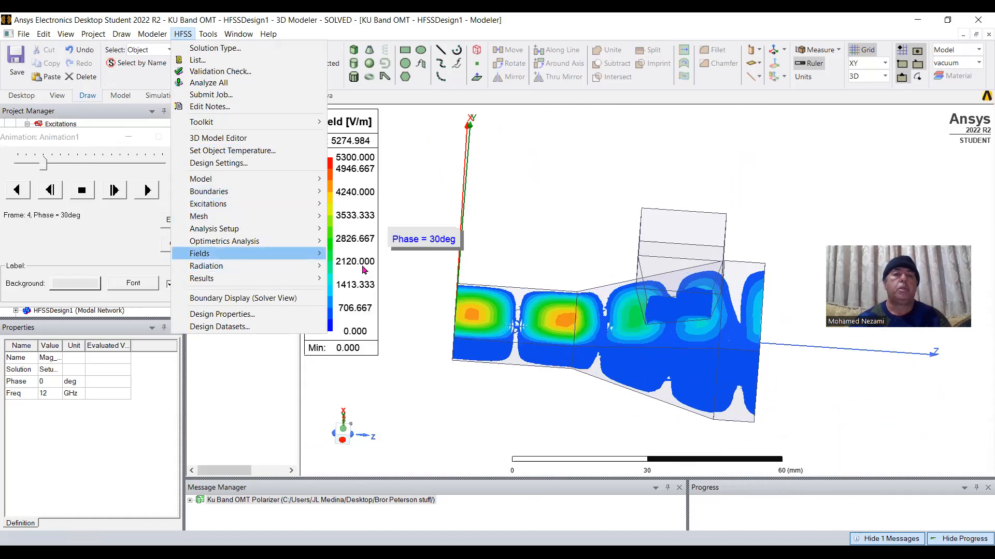
mouse_move(364, 270)
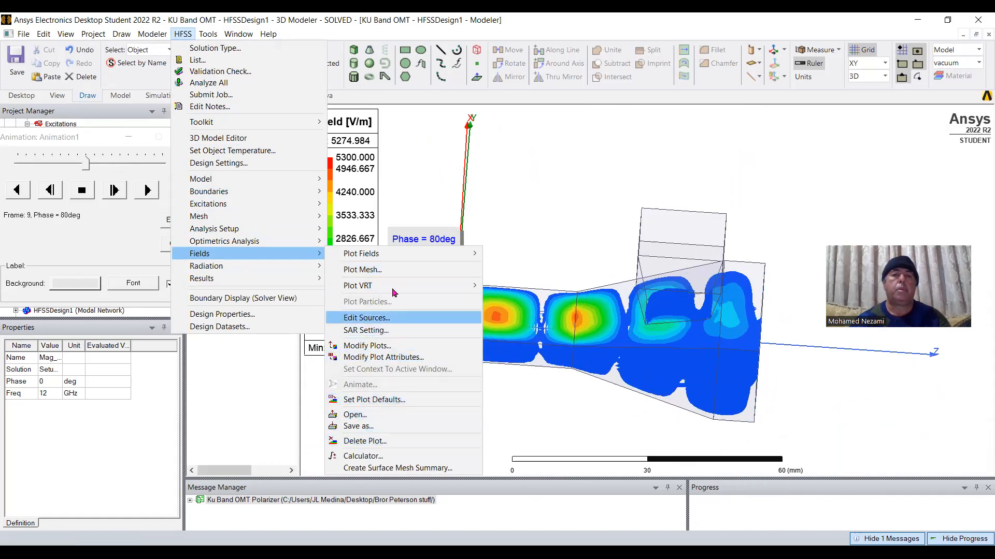
click(393, 318)
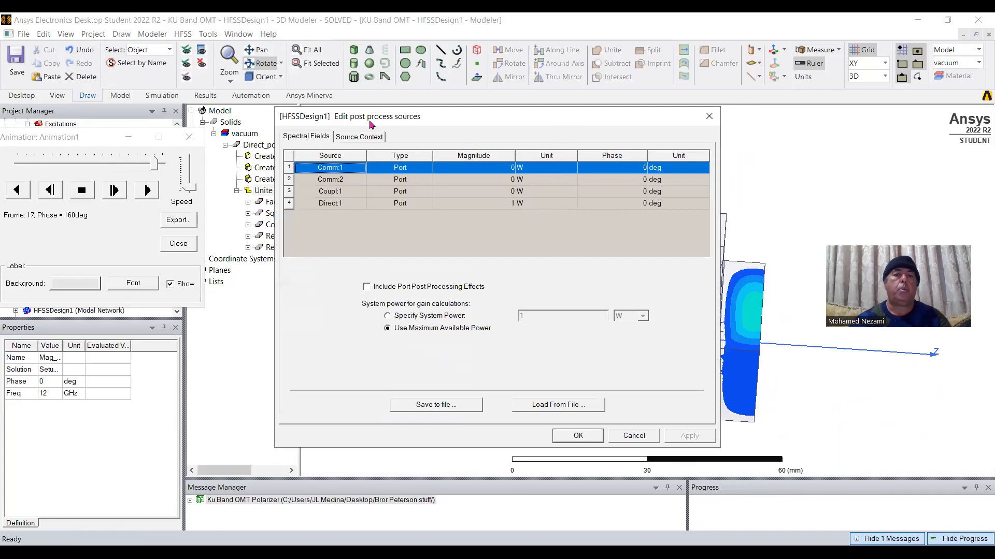
drag(371, 124, 148, 133)
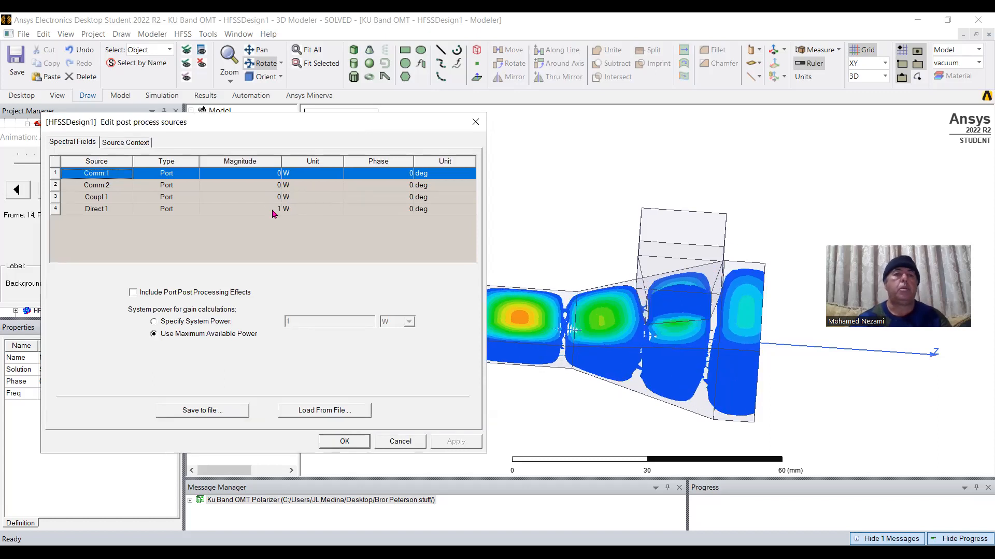
double_click(273, 210)
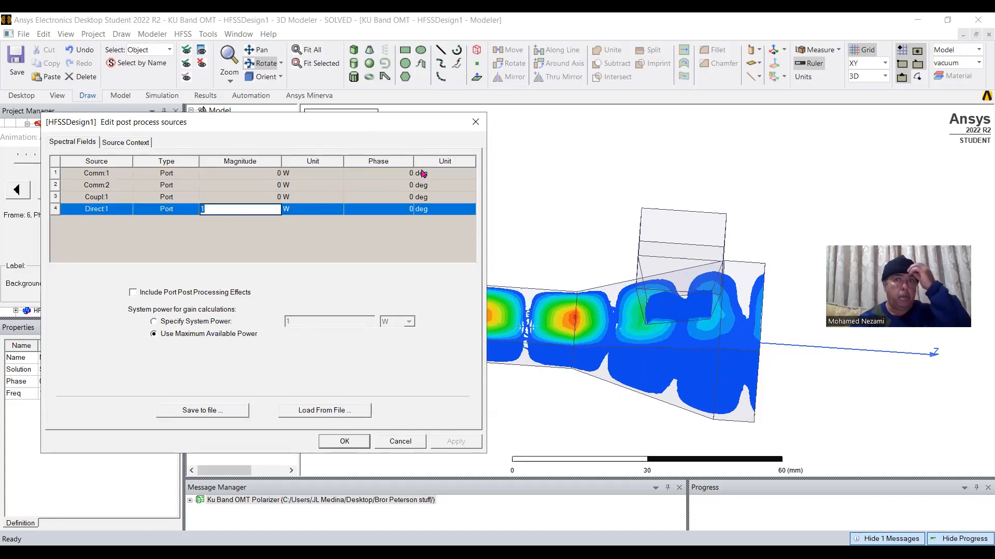
click(478, 121)
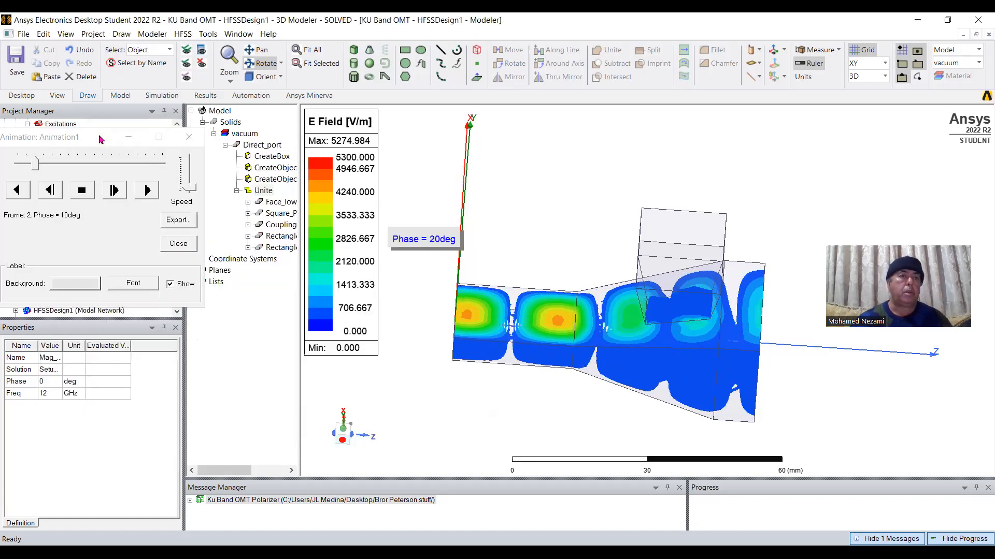
Set the Mag_E1 field plot's frequency to 20 GHz and view the animated field from different angles.
drag(101, 140, 367, 126)
click(76, 270)
right_click(76, 270)
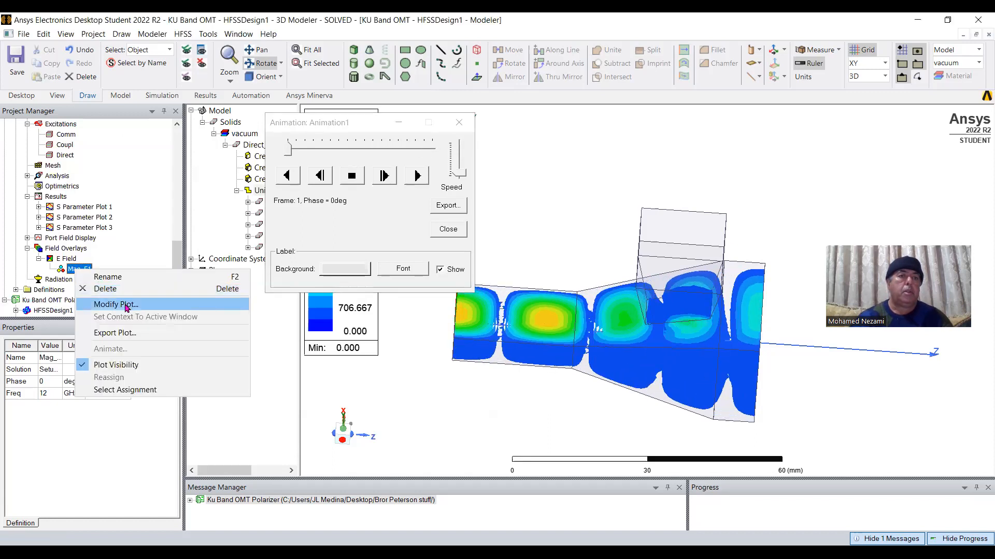
click(122, 305)
click(468, 302)
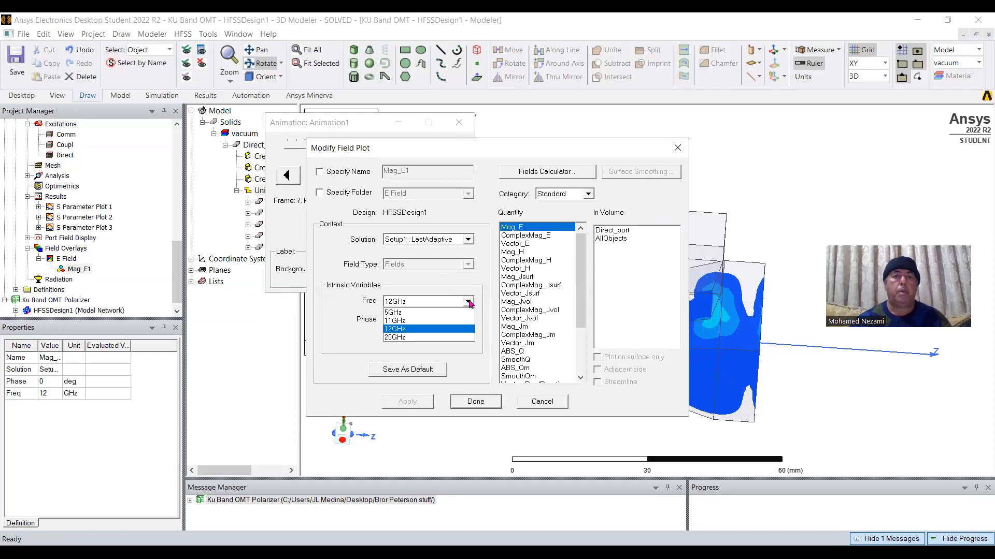
click(407, 339)
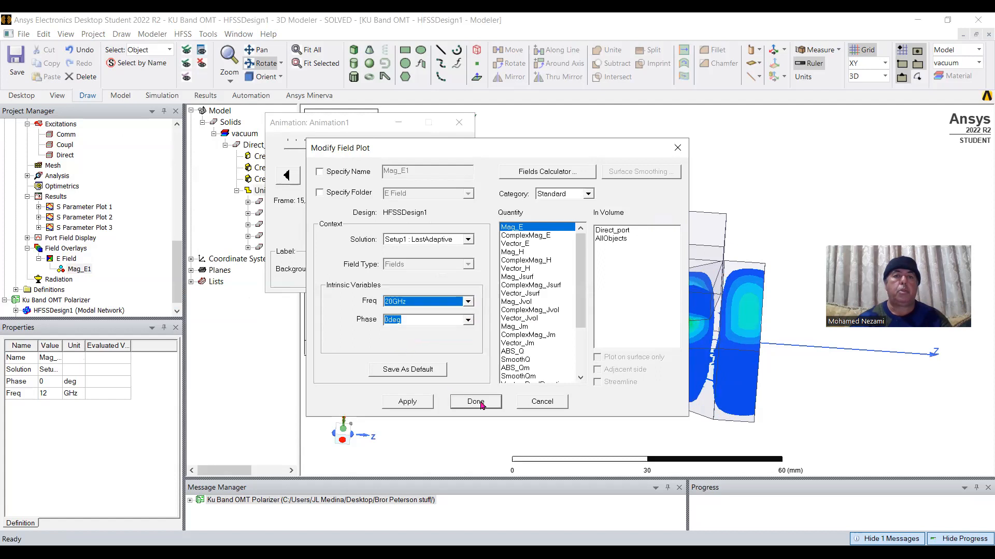
click(407, 402)
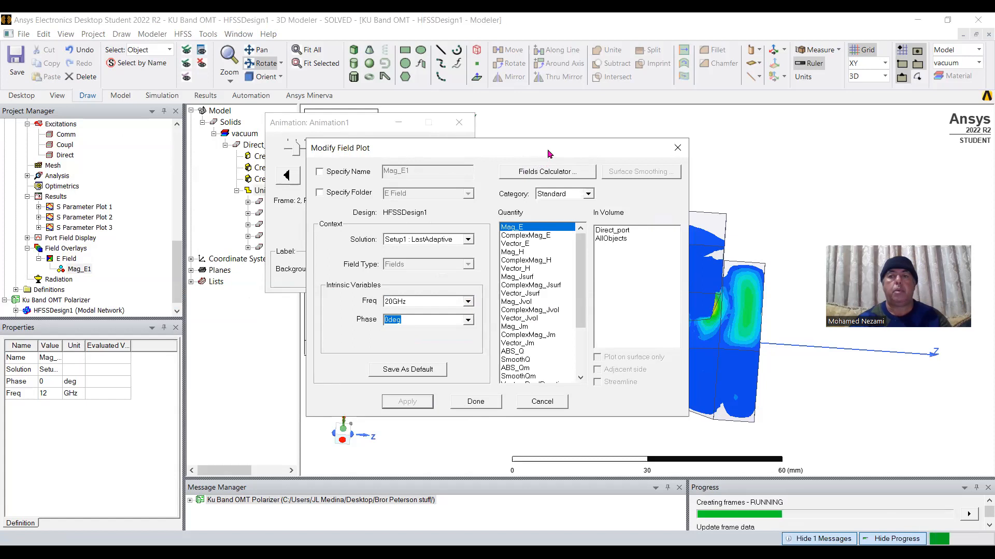
drag(550, 153, 316, 270)
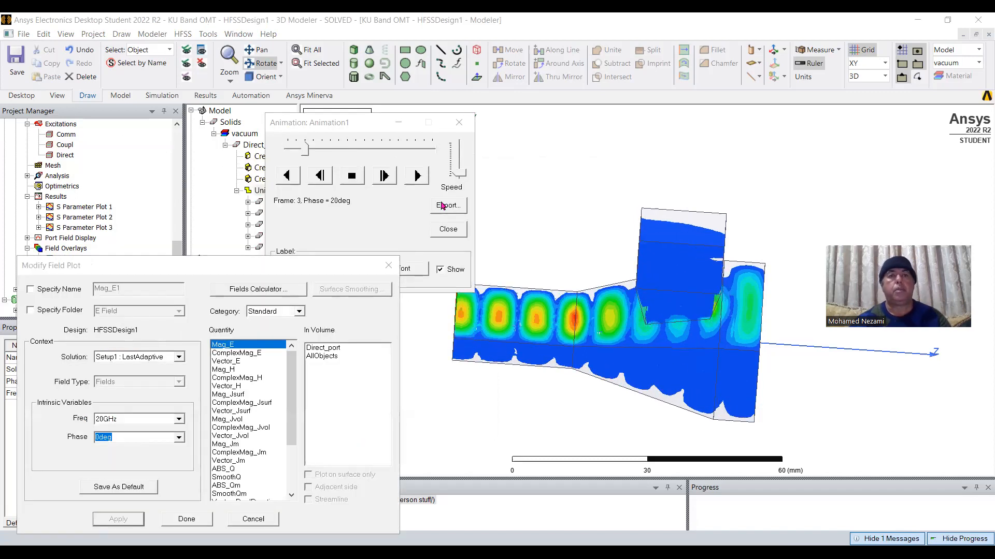
click(389, 265)
drag(668, 314, 695, 282)
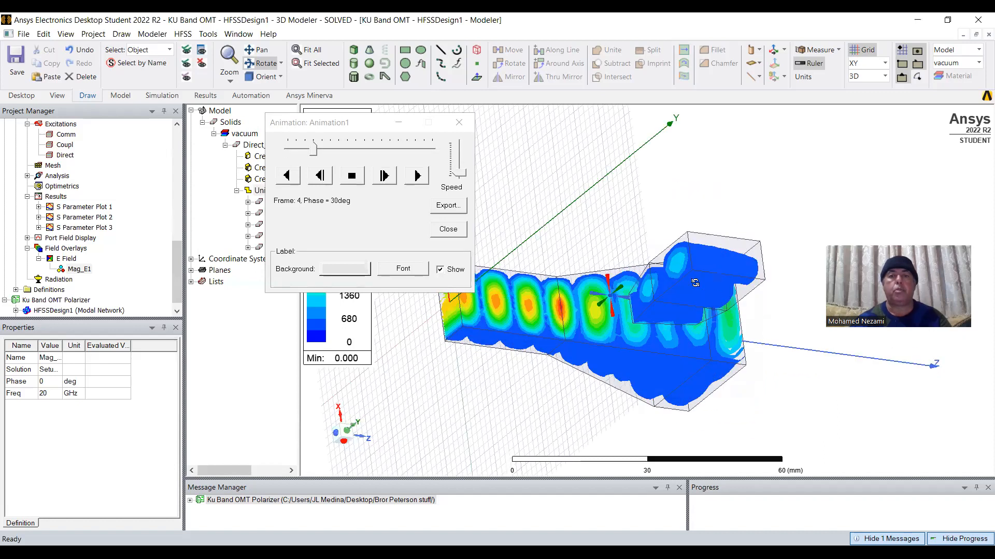
drag(635, 215, 643, 232)
drag(655, 281, 656, 281)
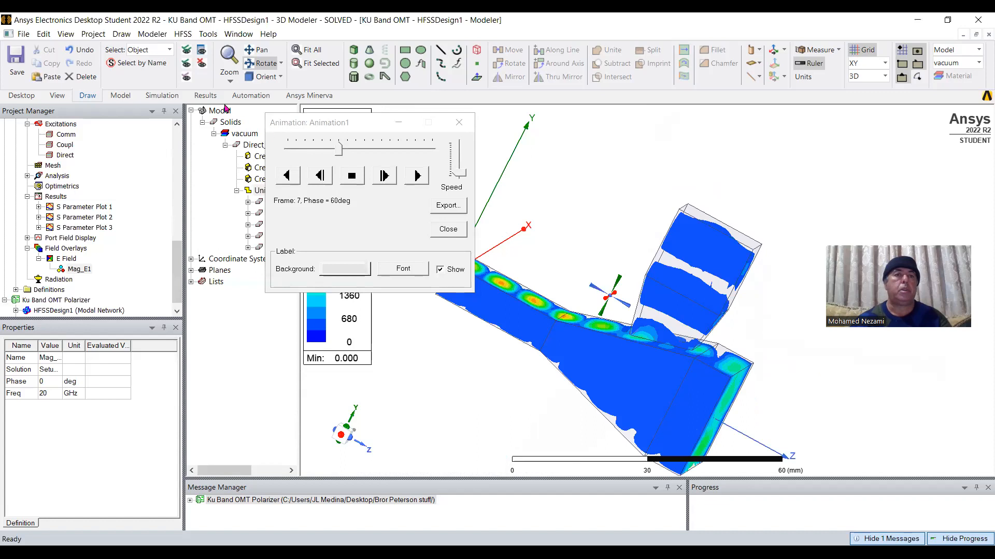
Set the Mag_E1 field plot's frequency to 5 GHz and view the animated field from the side.
click(87, 270)
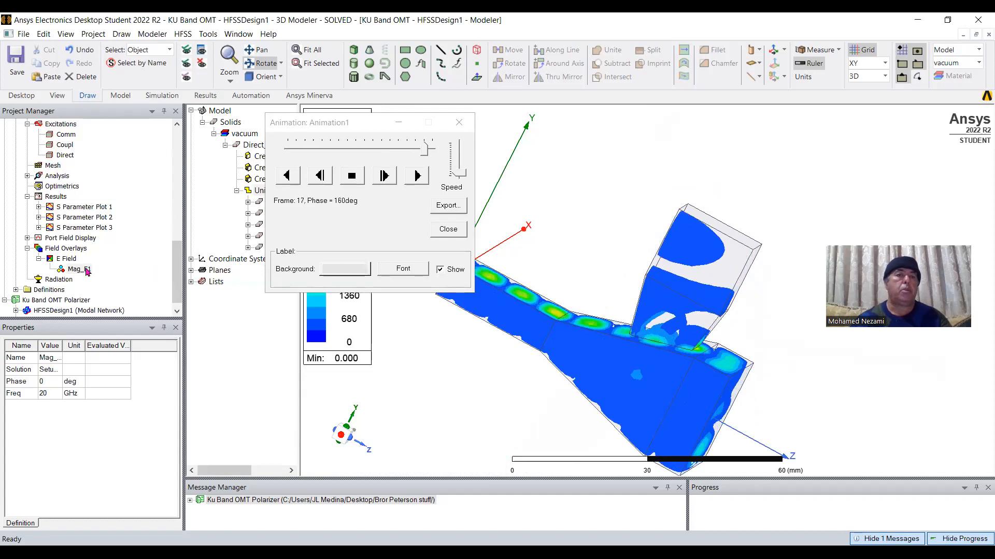
right_click(95, 269)
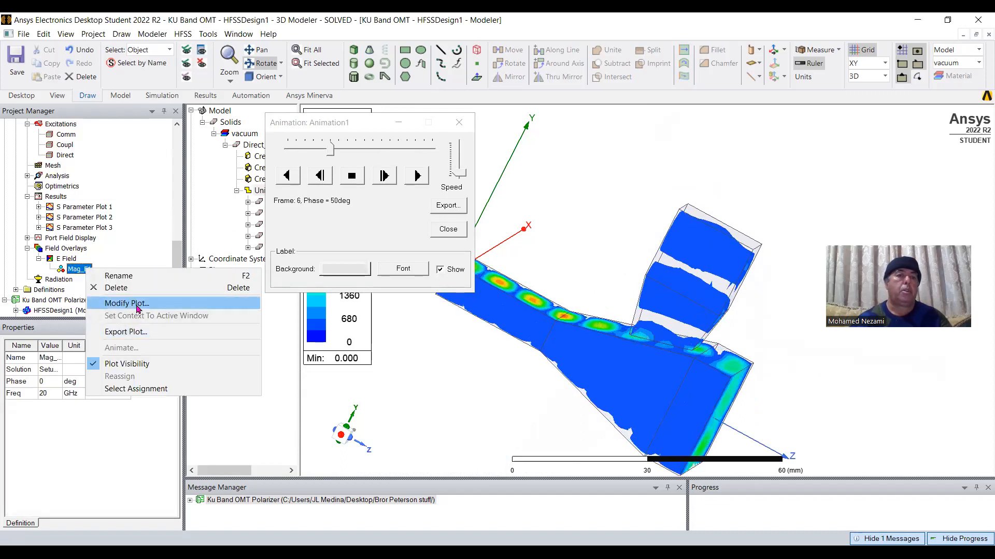
click(130, 305)
click(468, 302)
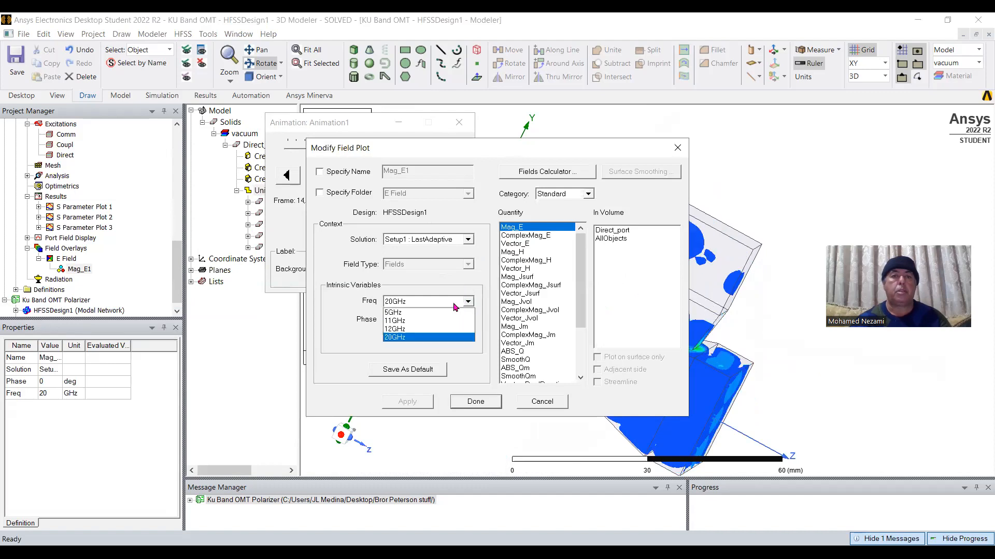
click(441, 311)
click(407, 402)
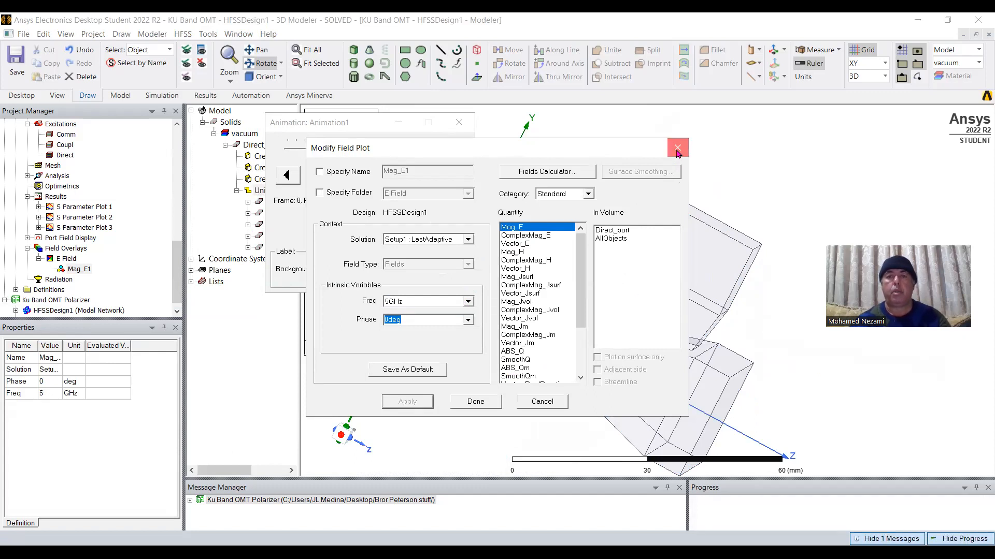
click(677, 152)
drag(574, 319, 648, 353)
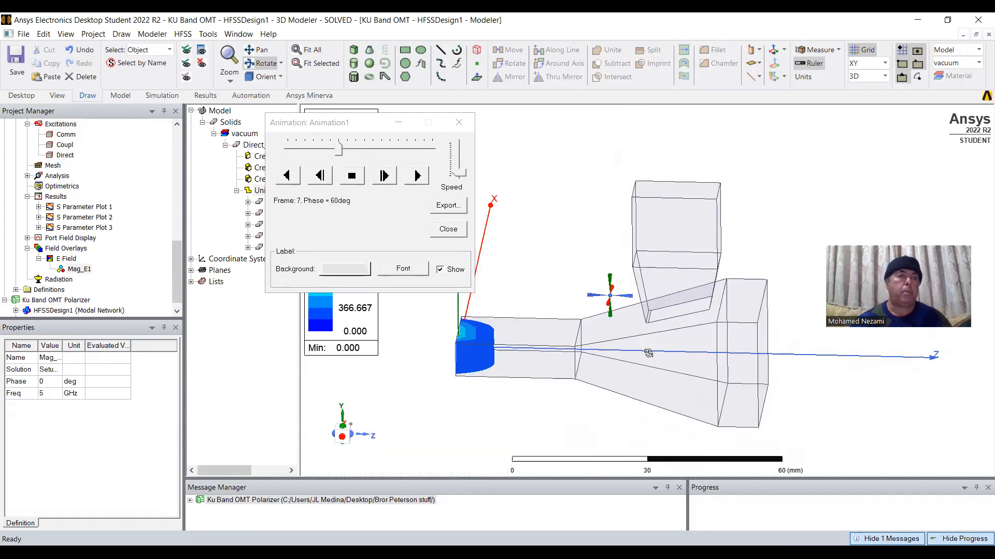
Set the Comm:1 and Comm:2 port excitations to 1 W each, with a 90 deg phase on Comm:2.
click(185, 35)
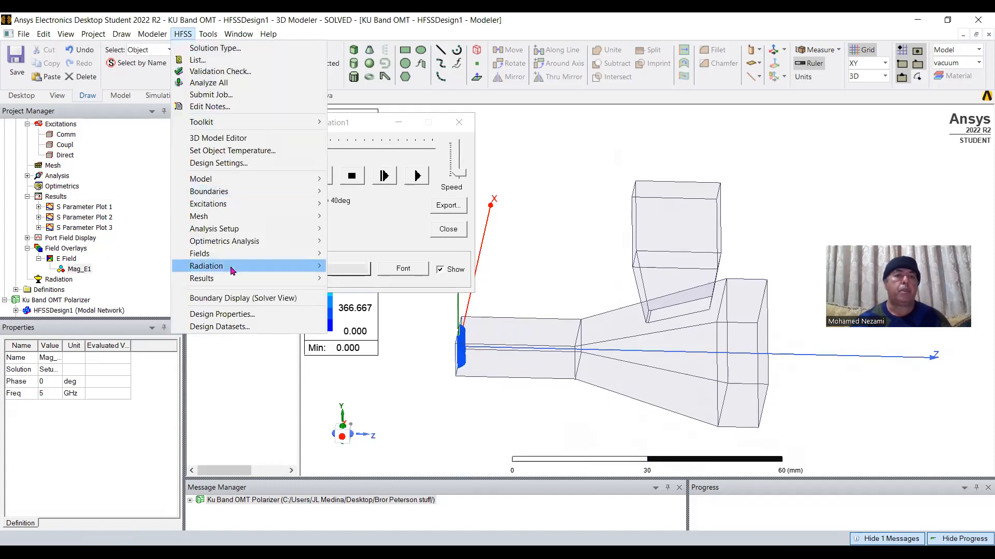
mouse_move(222, 254)
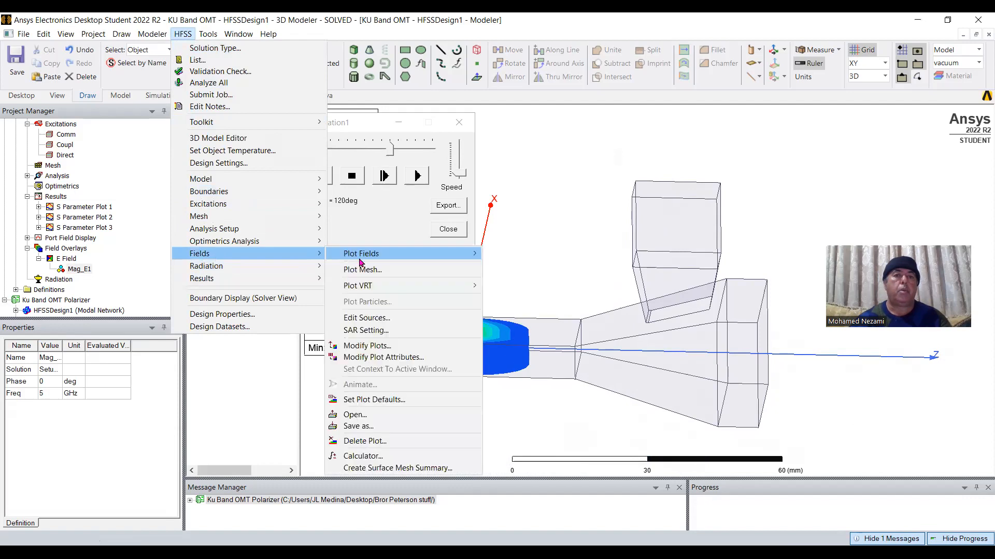
click(383, 318)
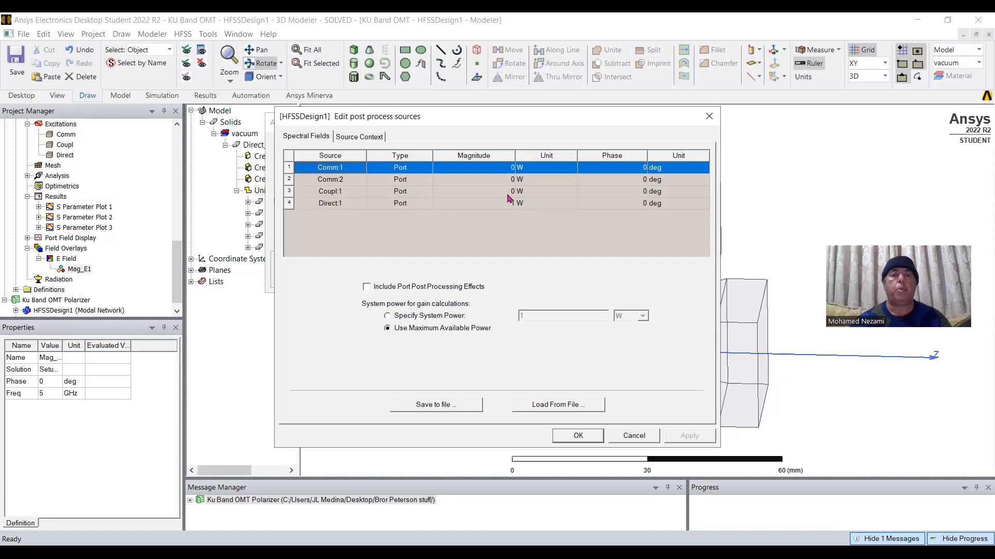
double_click(511, 169)
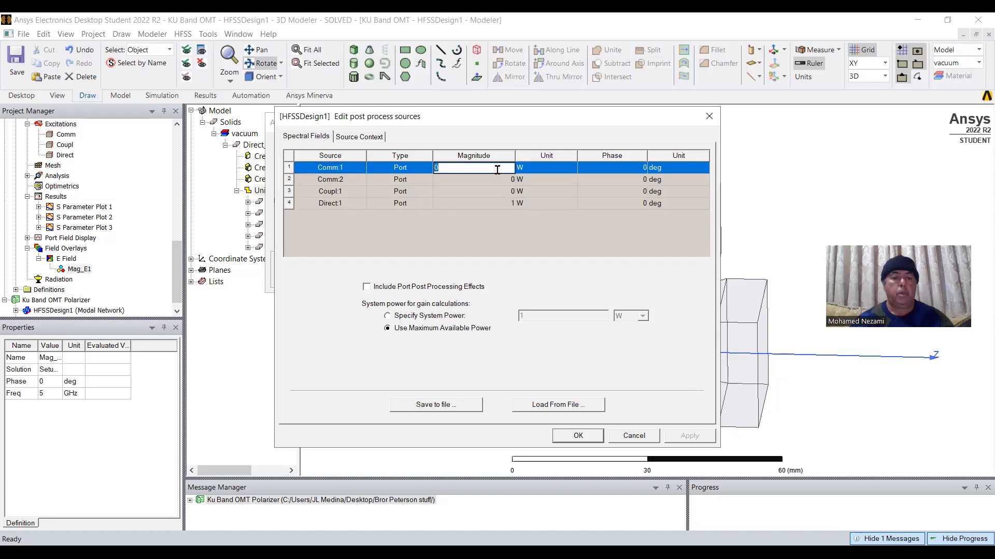
double_click(490, 179)
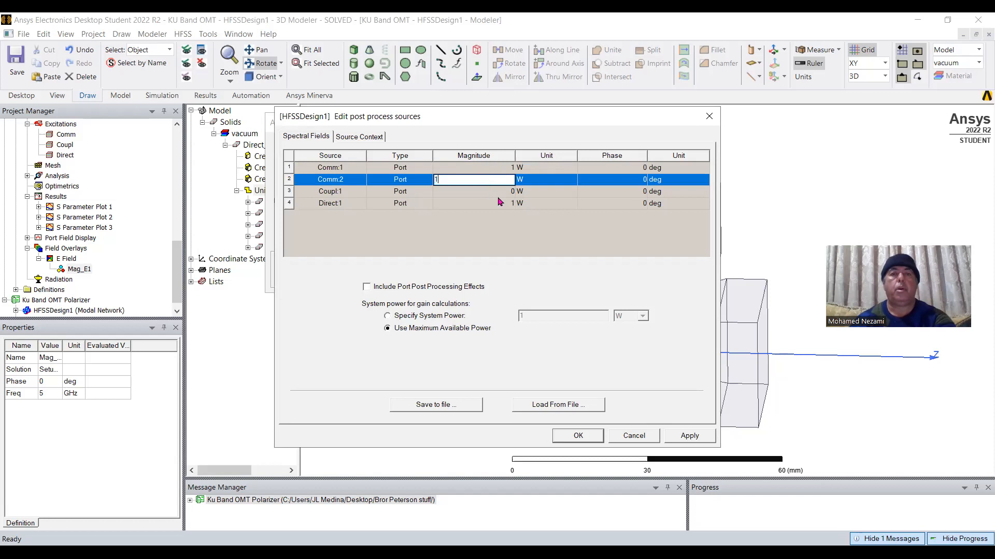
double_click(495, 192)
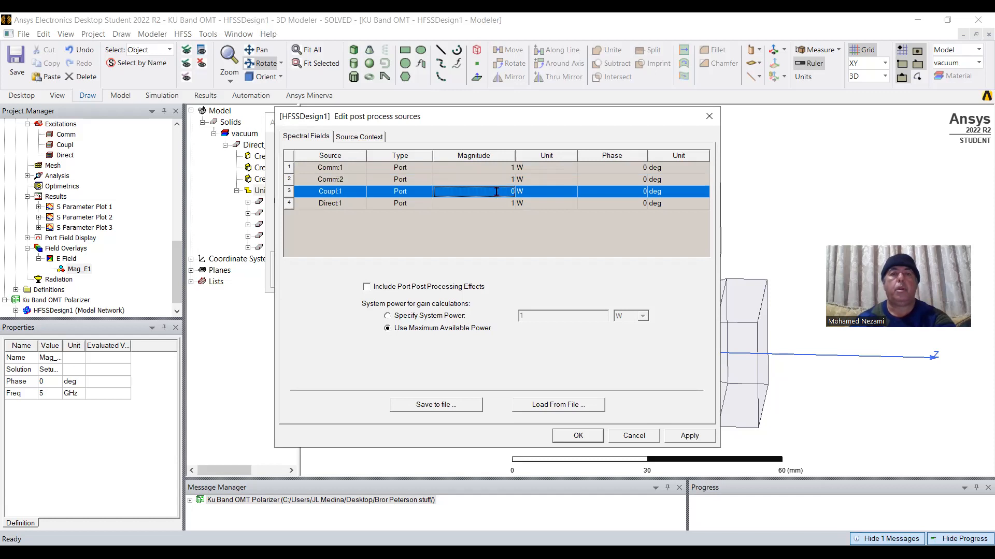
double_click(623, 180)
text(90)
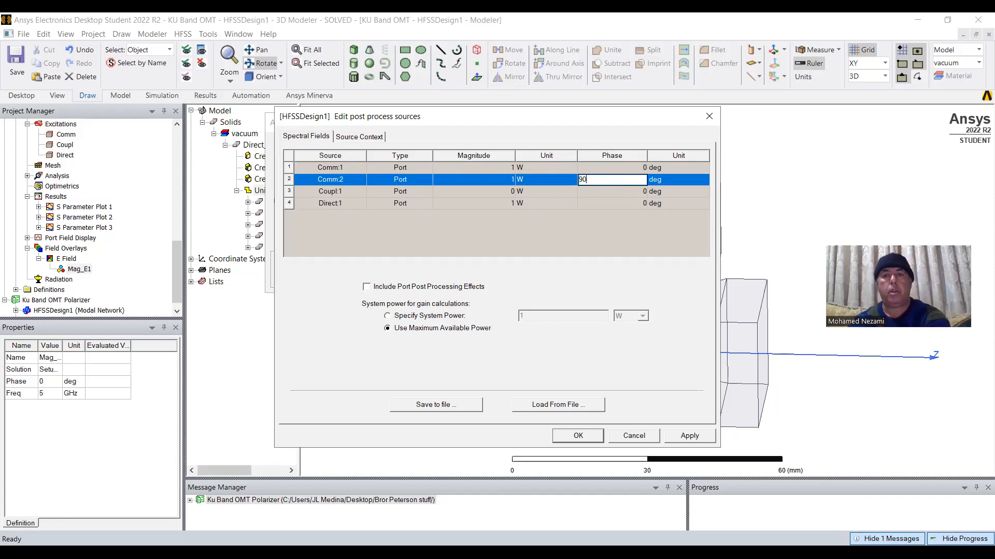
click(568, 438)
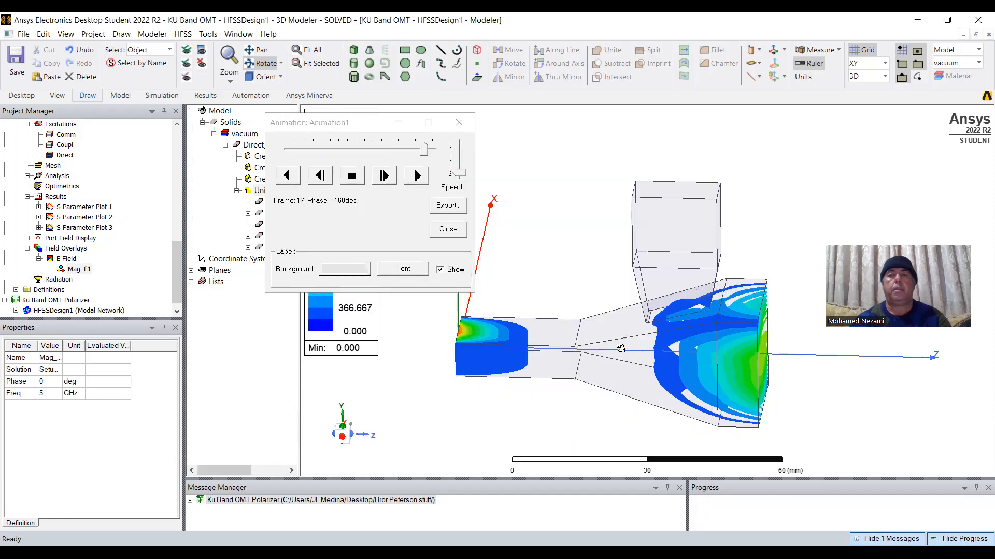
Set the Mag_E1 field plot's frequency to 11 GHz and view the animated field from a slightly different angle.
click(77, 270)
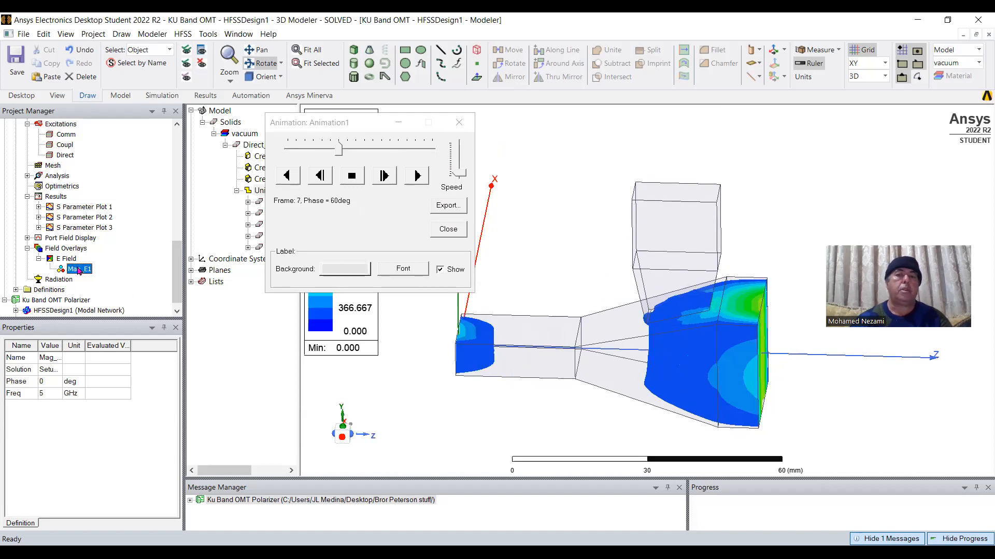
right_click(78, 270)
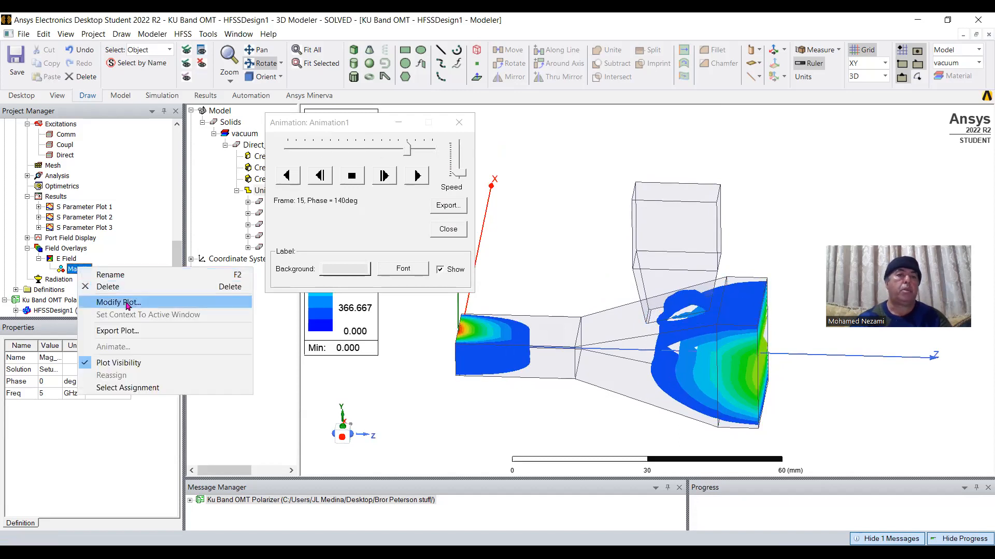
click(127, 304)
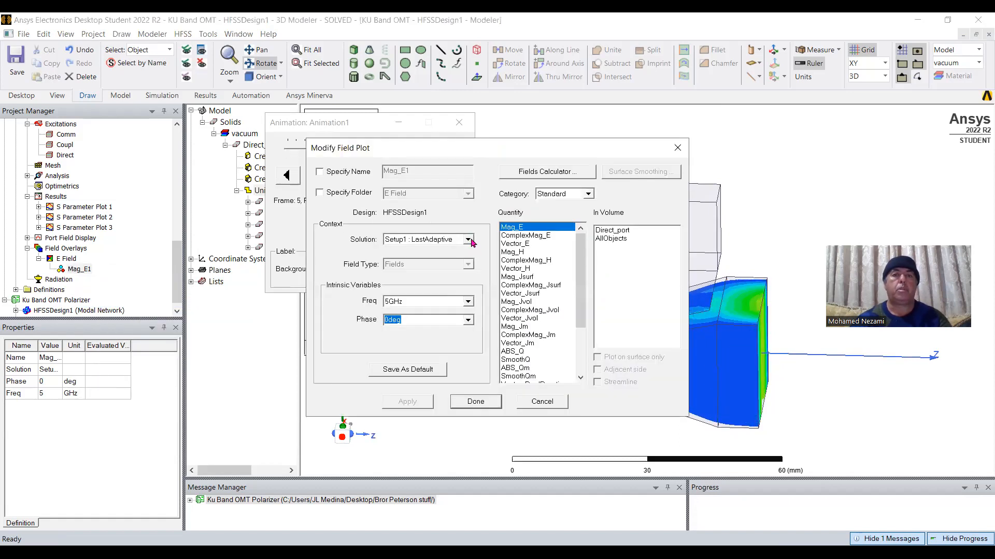
click(467, 302)
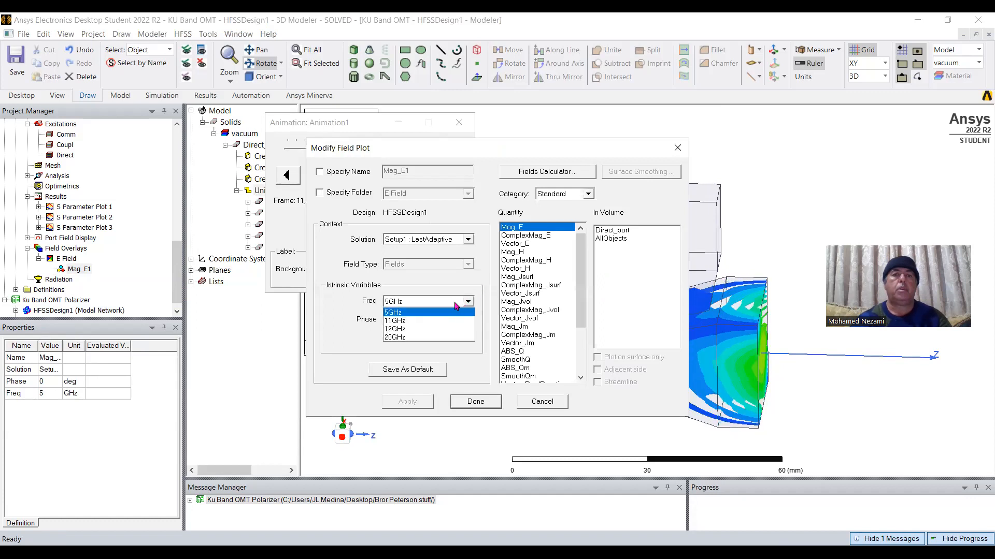
click(417, 321)
click(411, 401)
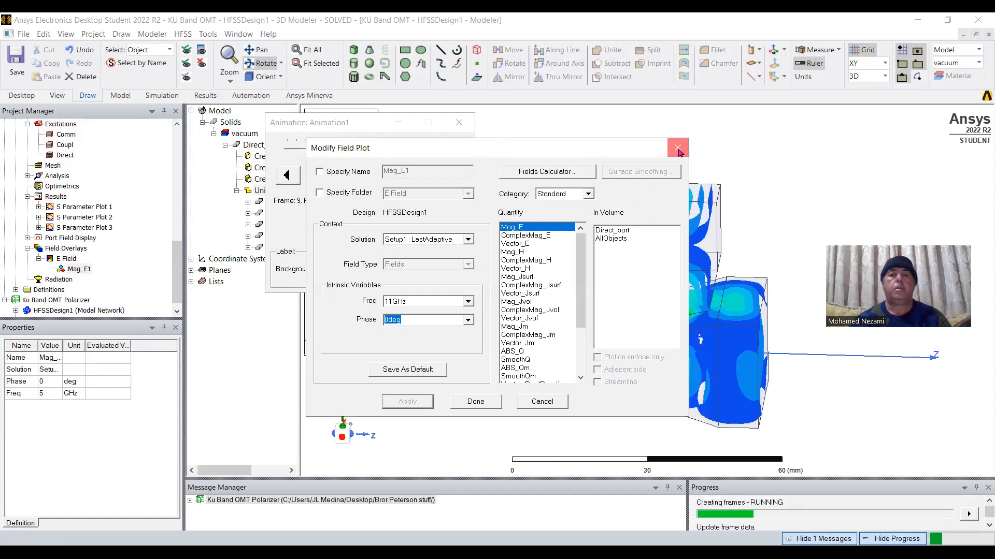
click(474, 402)
drag(599, 359, 612, 336)
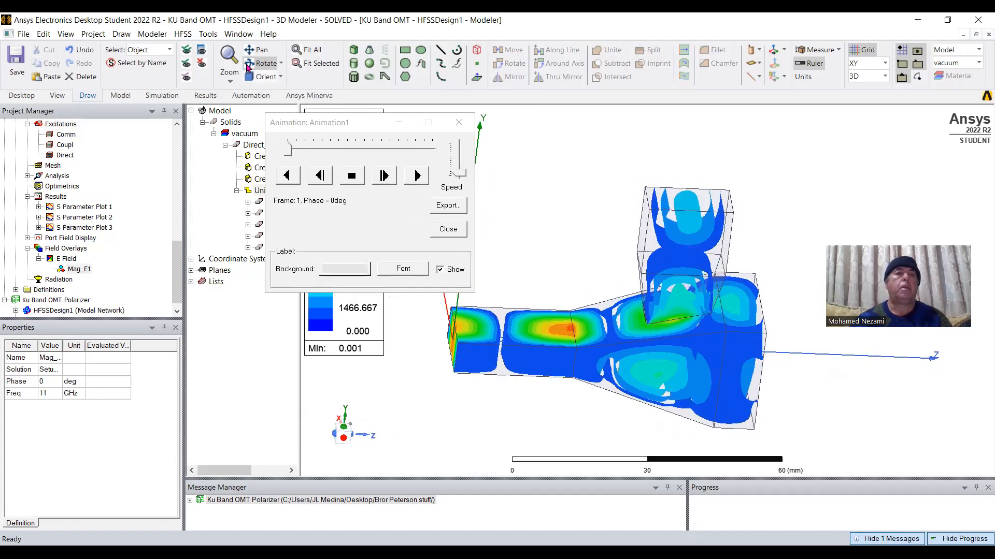
Swap the common port phases in the post-process sources, with Comm:1 at 90 deg and Comm:2 at 0 deg.
click(182, 34)
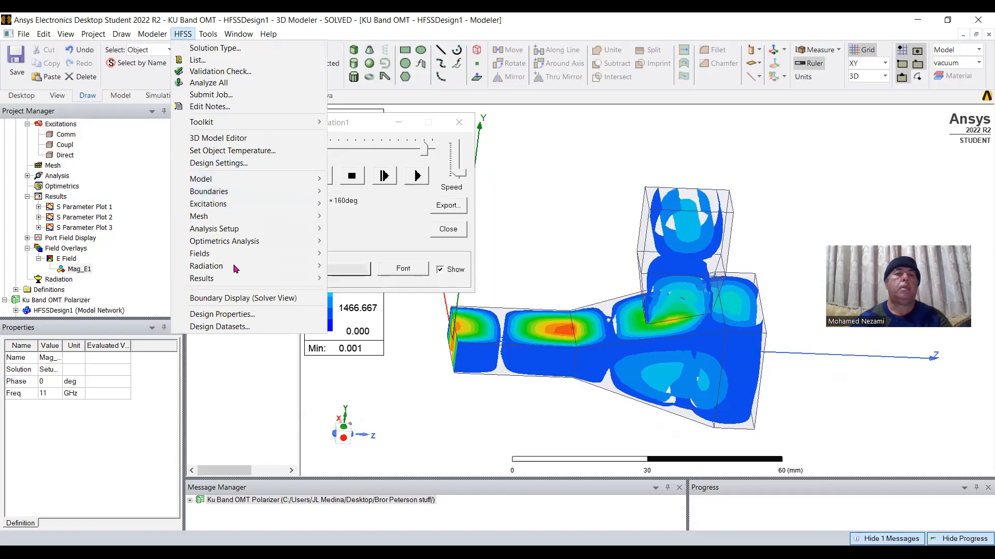
mouse_move(223, 260)
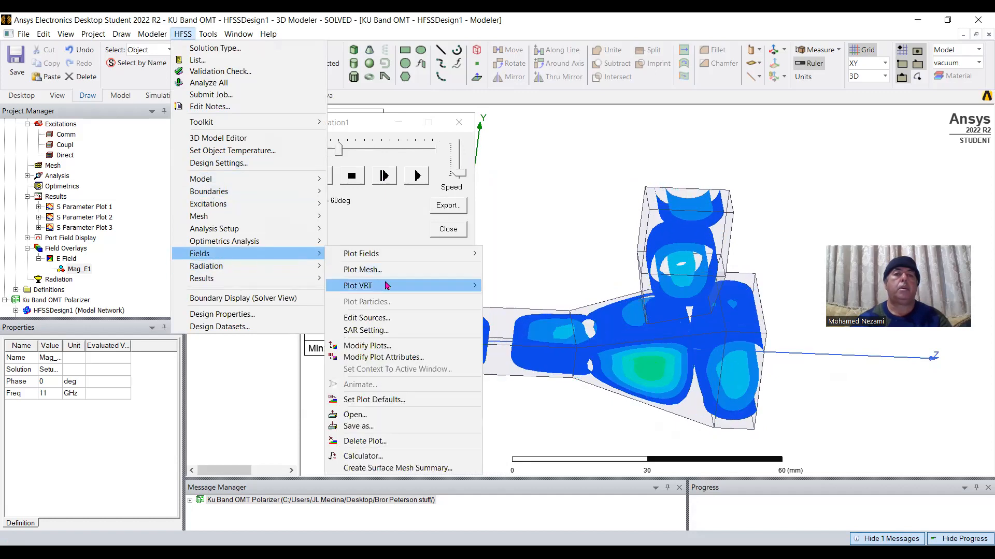
click(375, 319)
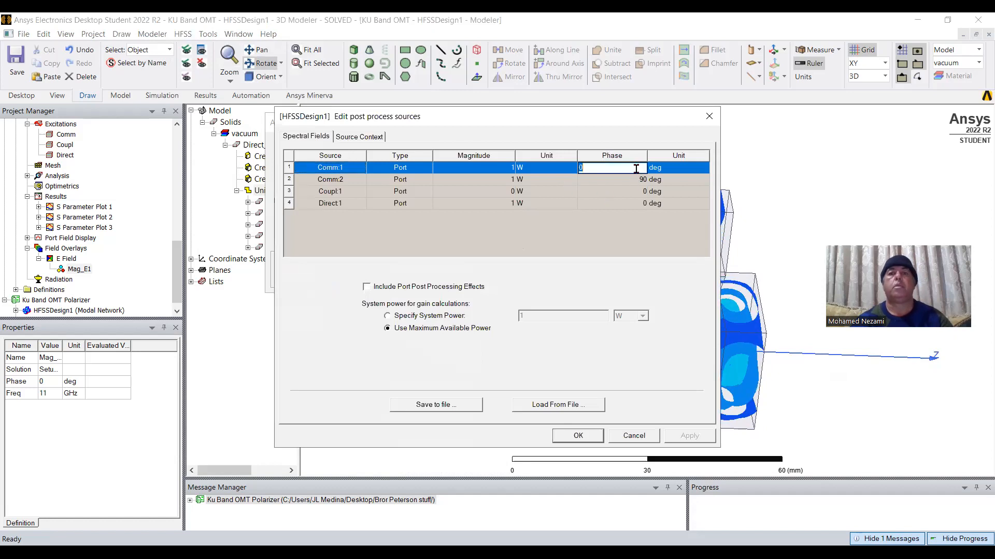
click(621, 183)
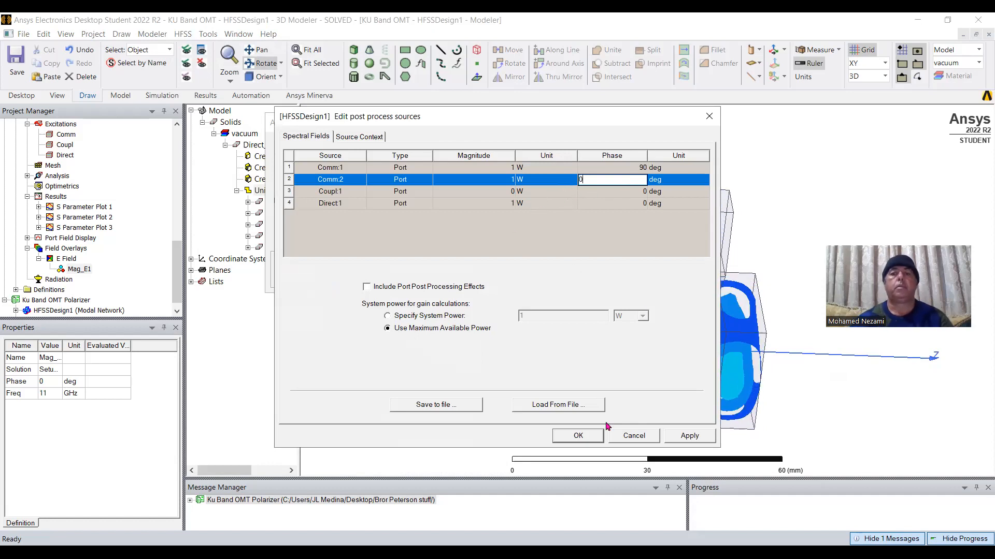
click(629, 439)
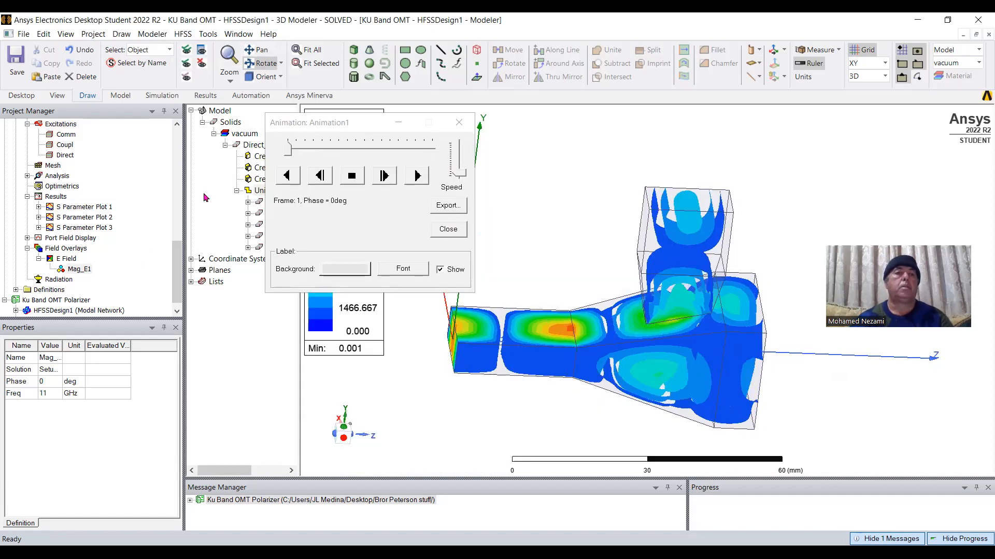
Set the Direct:1 port's magnitude to 0 W in the post-process field sources.
click(183, 35)
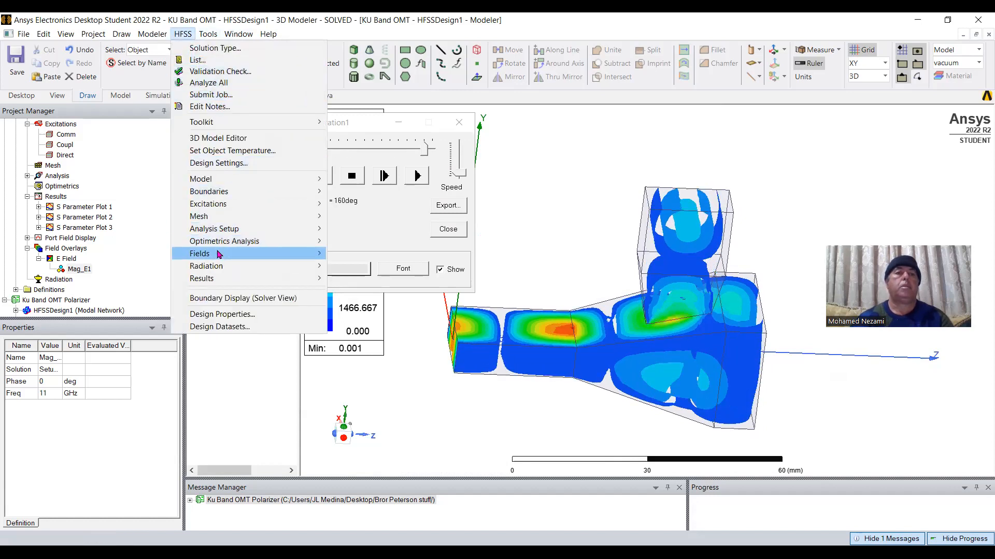
mouse_move(306, 254)
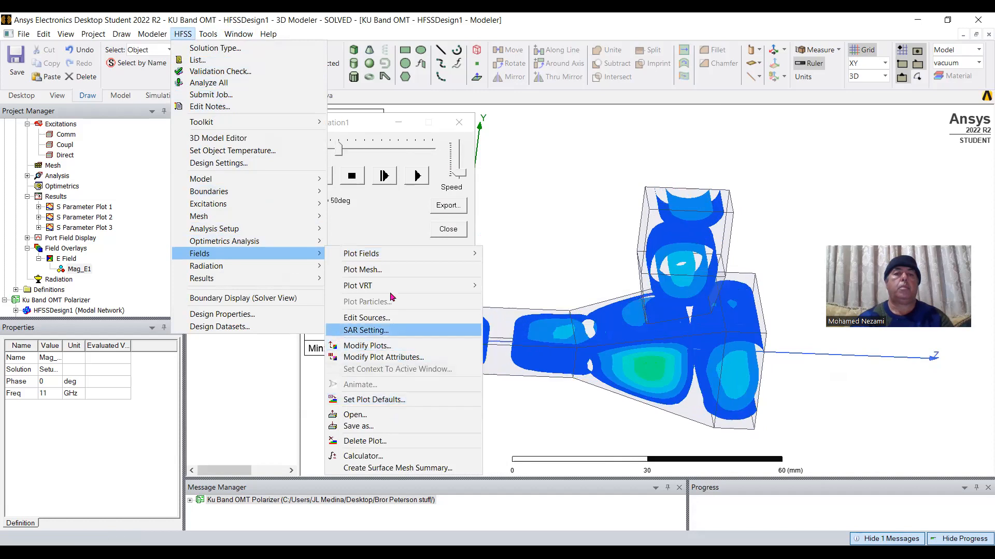
click(388, 323)
double_click(510, 204)
text(0)
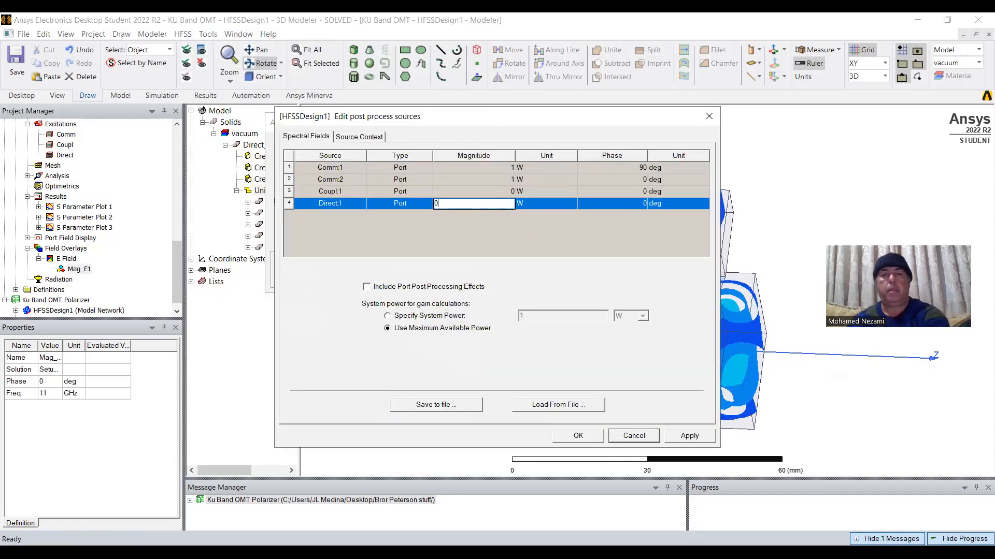
click(576, 437)
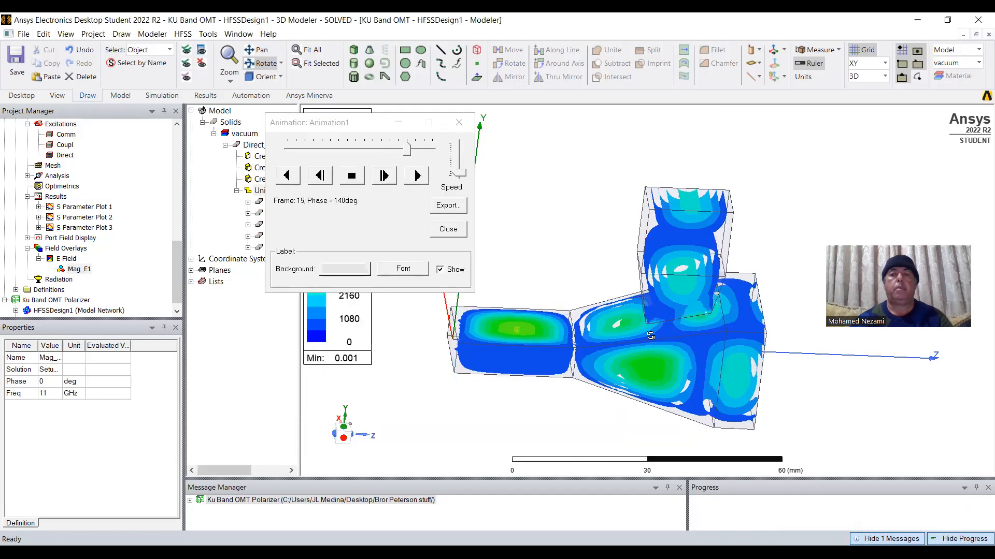
Set the post-process source phases to 0 deg for Comm:1 and 90 deg for Comm:2, and view the animated field from another angle.
drag(645, 343, 787, 379)
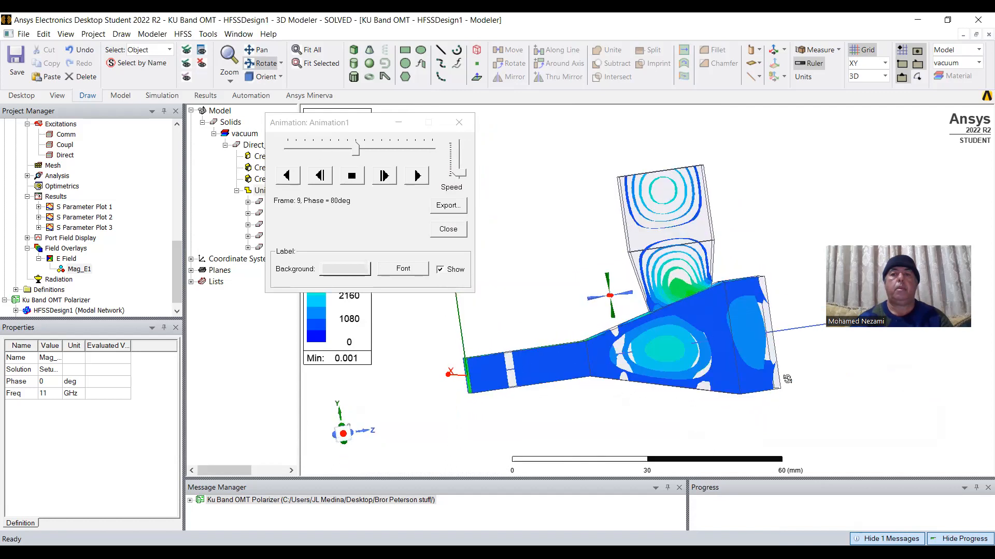
click(182, 34)
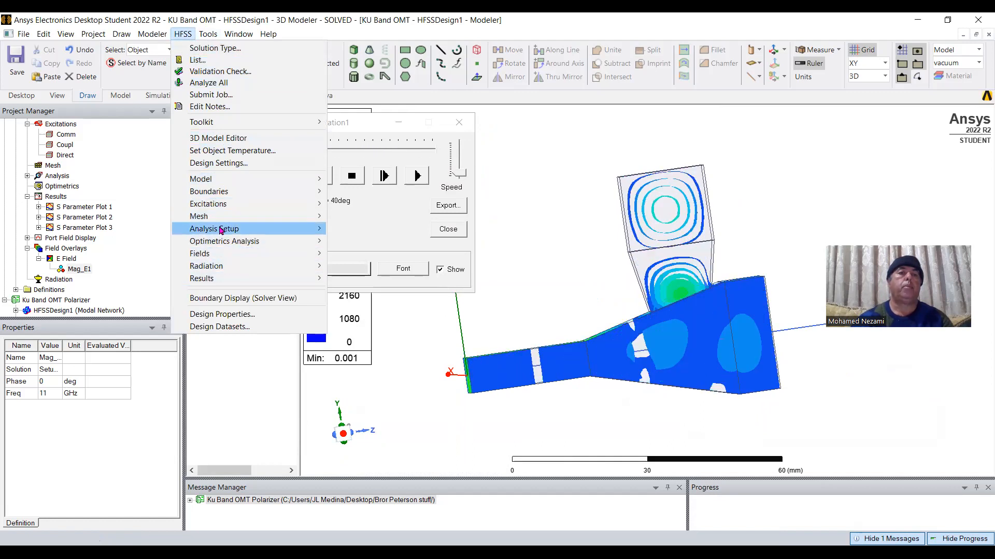
mouse_move(220, 256)
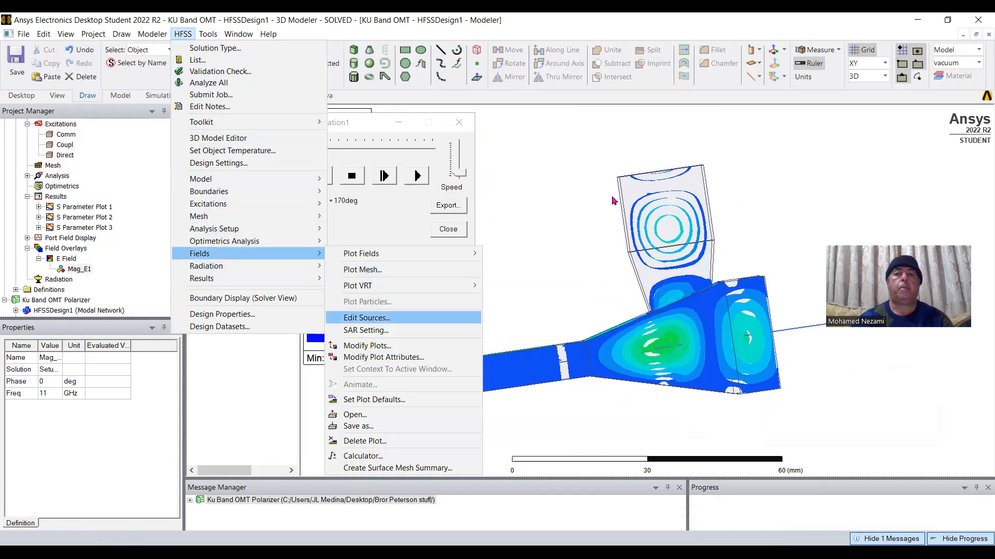
key(Return)
double_click(637, 180)
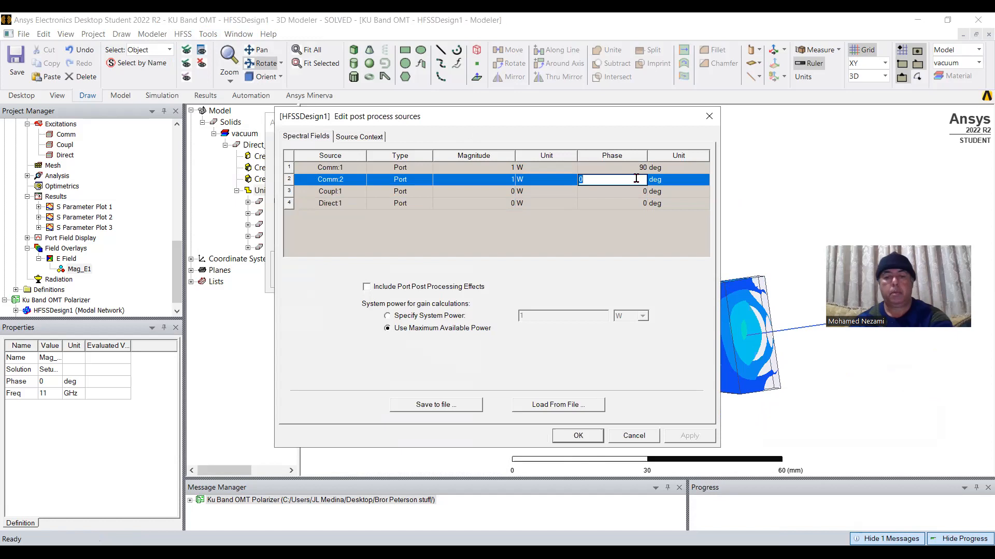
double_click(621, 167)
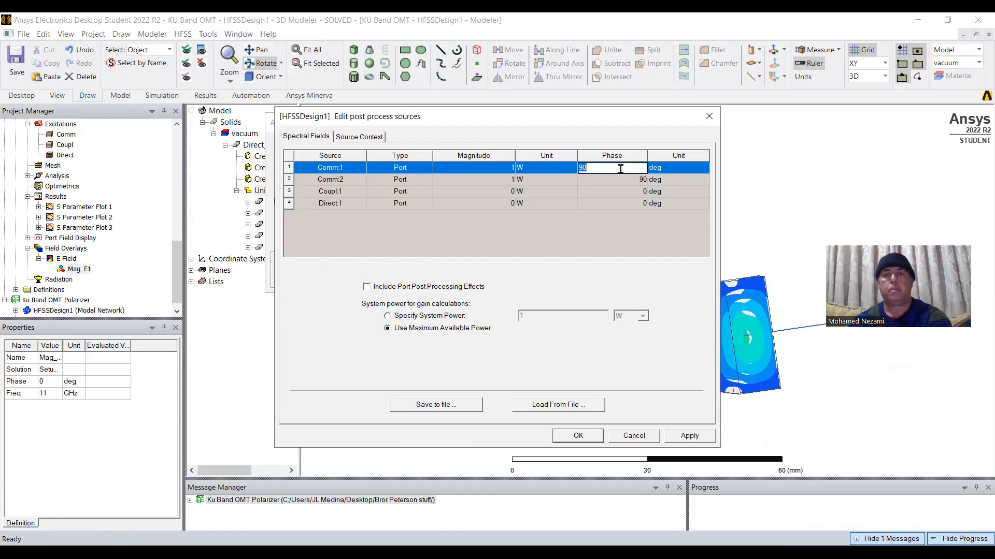
click(569, 440)
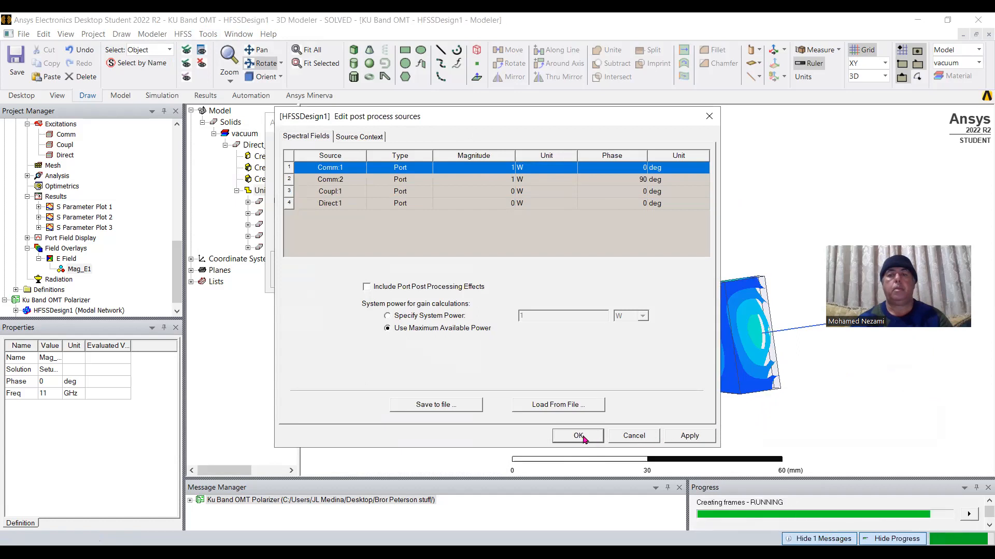
drag(595, 426, 655, 372)
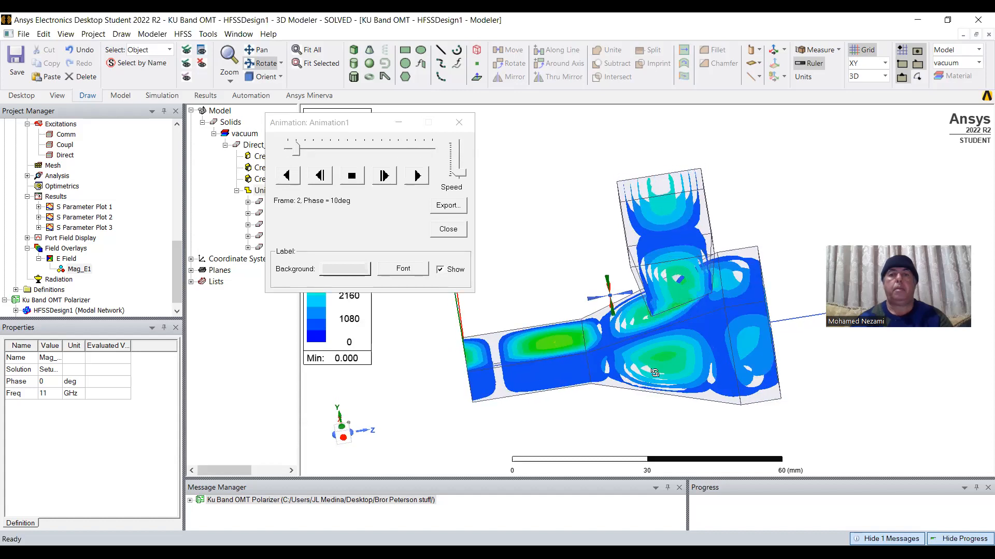
Excite only the second common mode by setting Comm:1 to 0 W and the Comm:2 phase to 0 deg, and view the animated field.
click(183, 35)
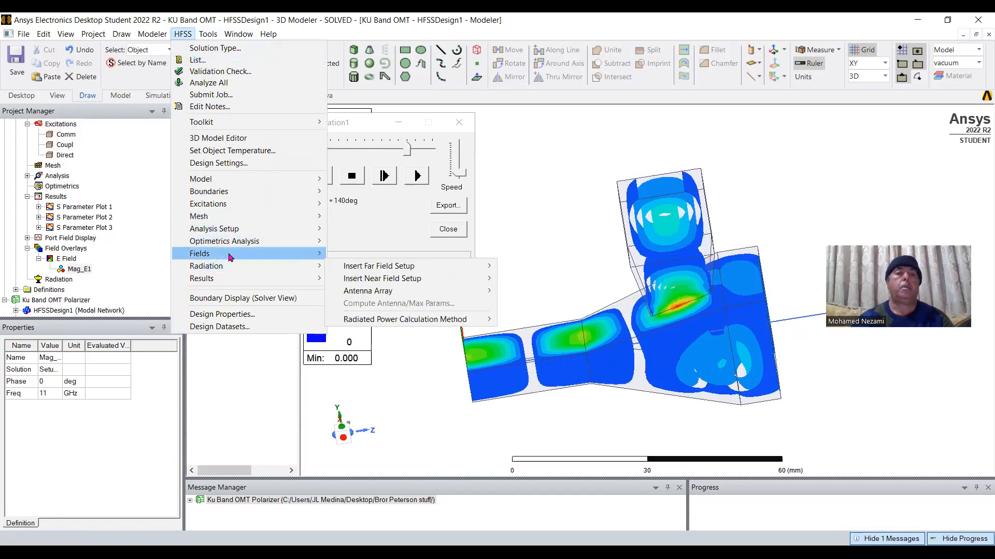
mouse_move(228, 253)
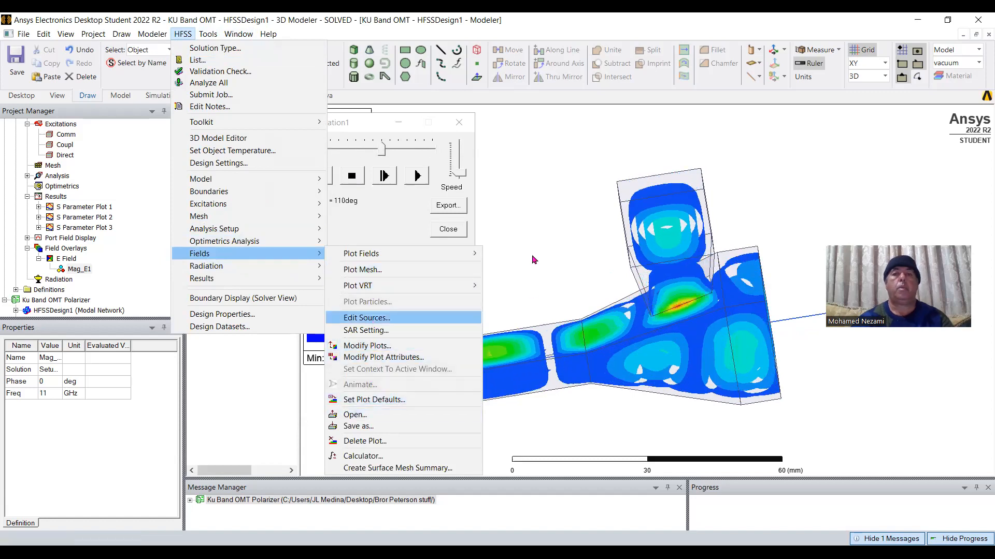
click(506, 173)
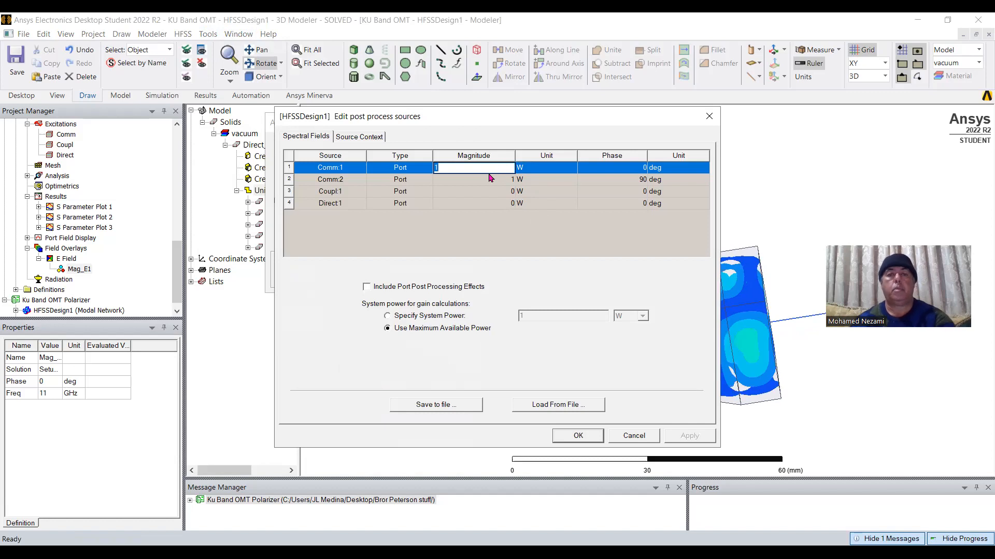
text(0)
click(632, 180)
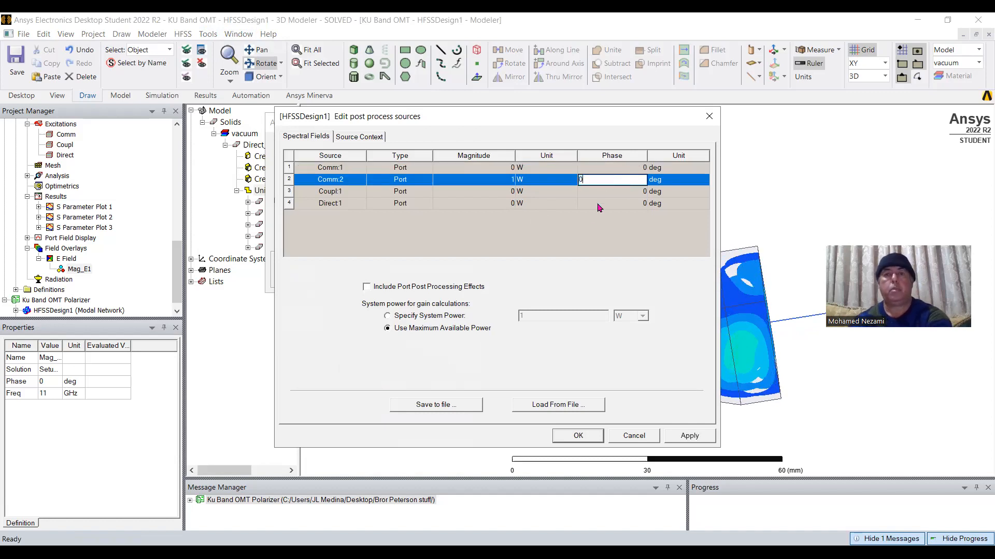
click(561, 438)
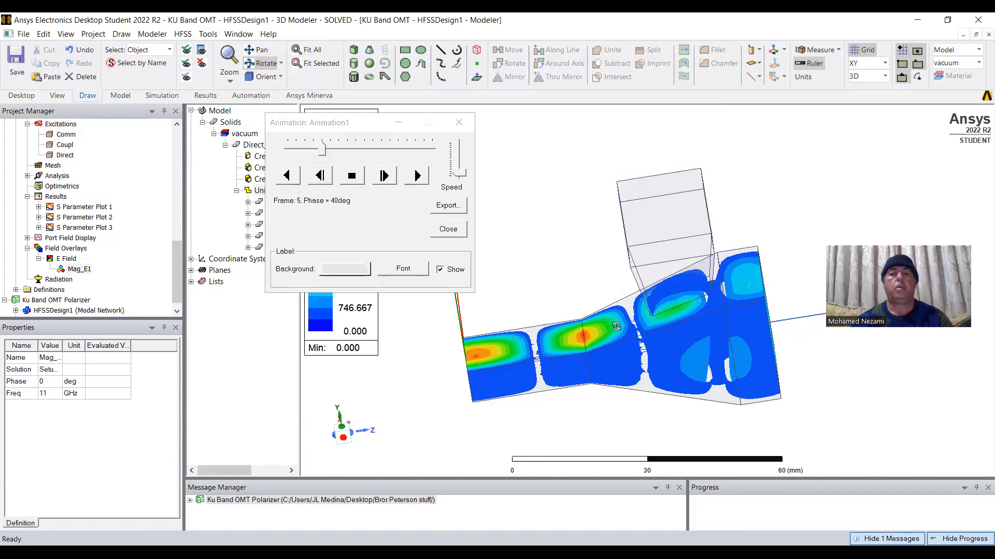
drag(597, 369, 597, 343)
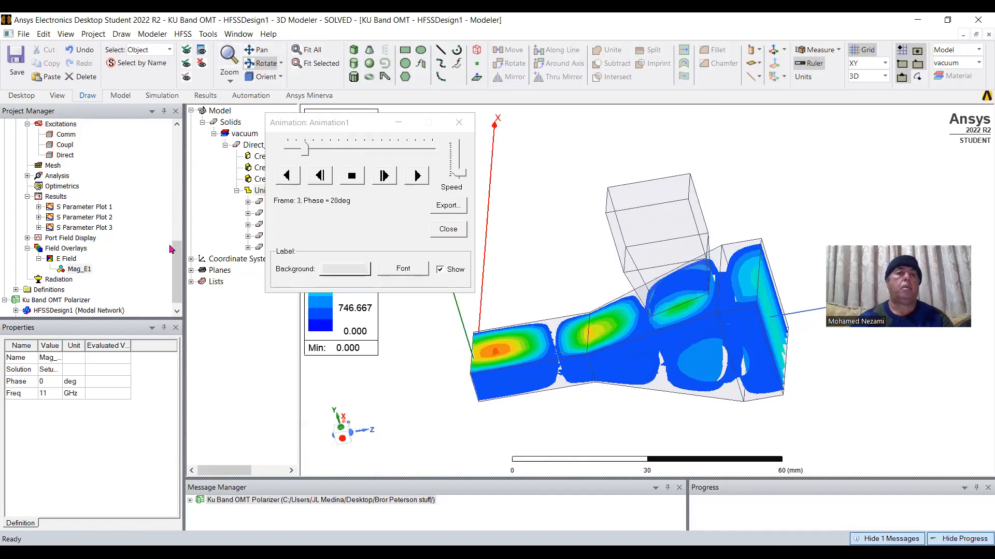
Change the common port excitations to 1 W on Comm:1 and 0 W on Comm:2, and apply them.
click(86, 270)
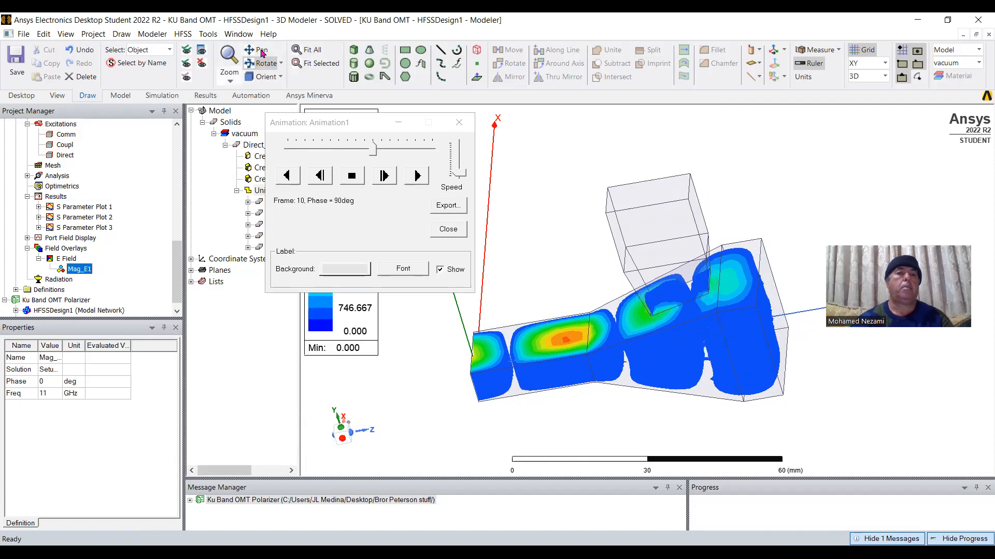
click(184, 35)
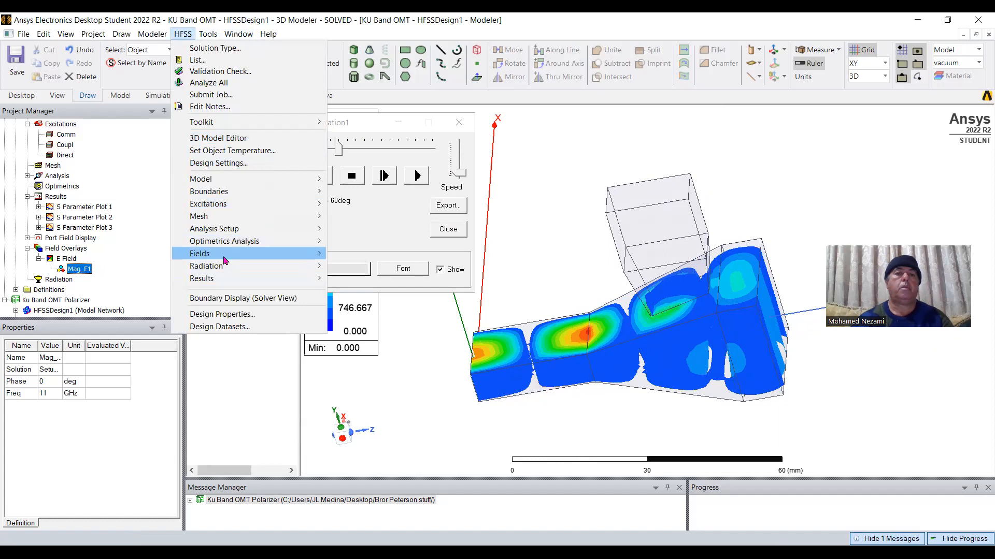
mouse_move(225, 261)
click(386, 317)
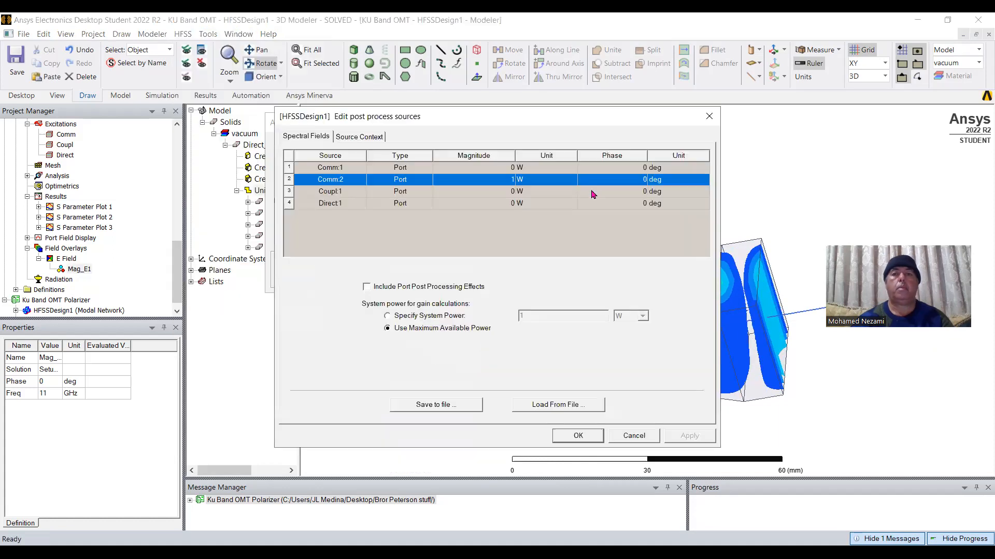
double_click(505, 168)
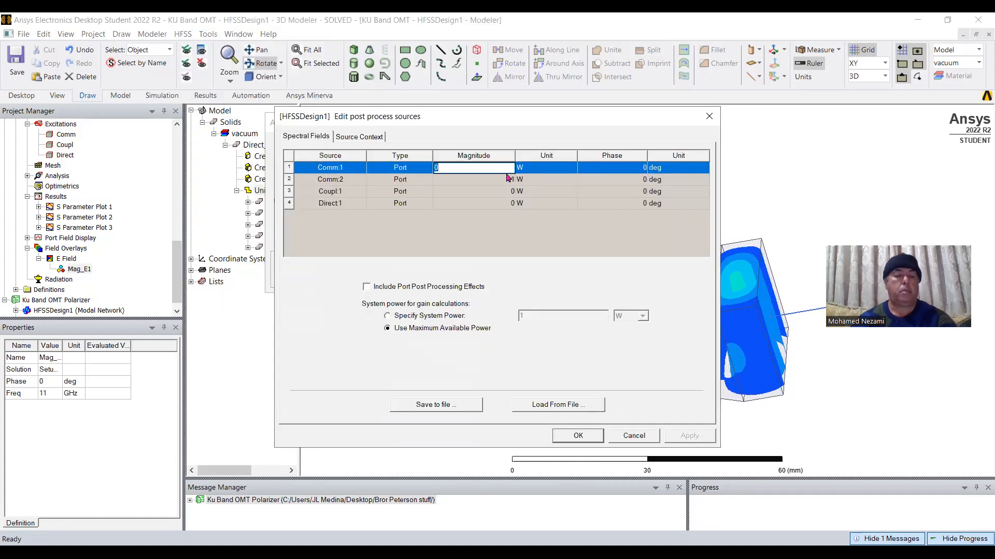
double_click(503, 180)
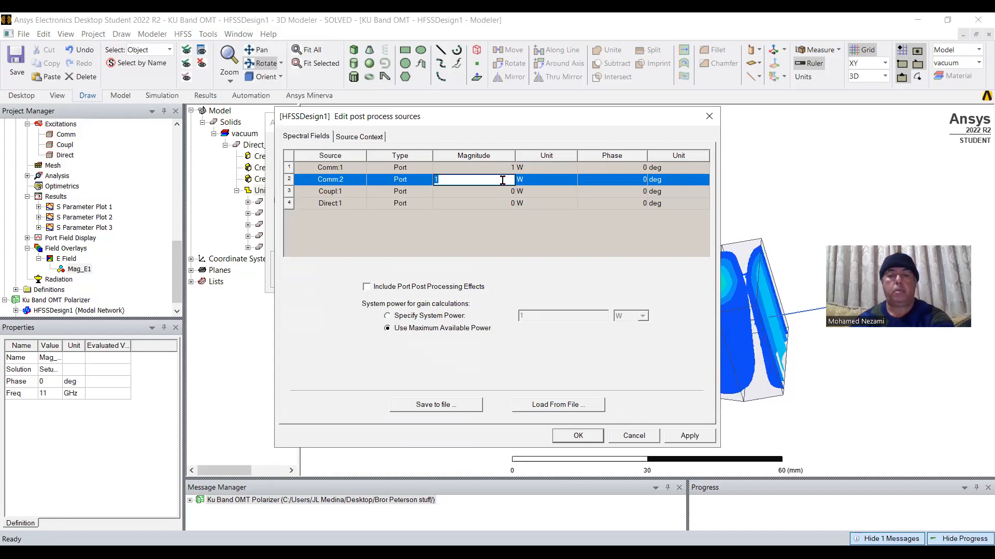
click(690, 436)
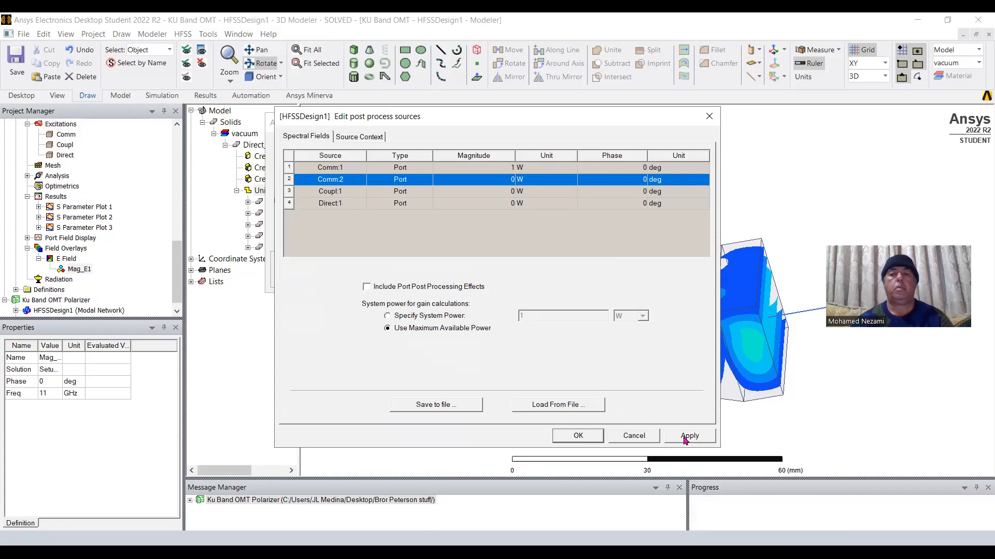
Examine the animated E field around the coupling slot and in the coupled arm, both close up and across the whole model.
drag(644, 309, 631, 273)
drag(724, 347, 725, 299)
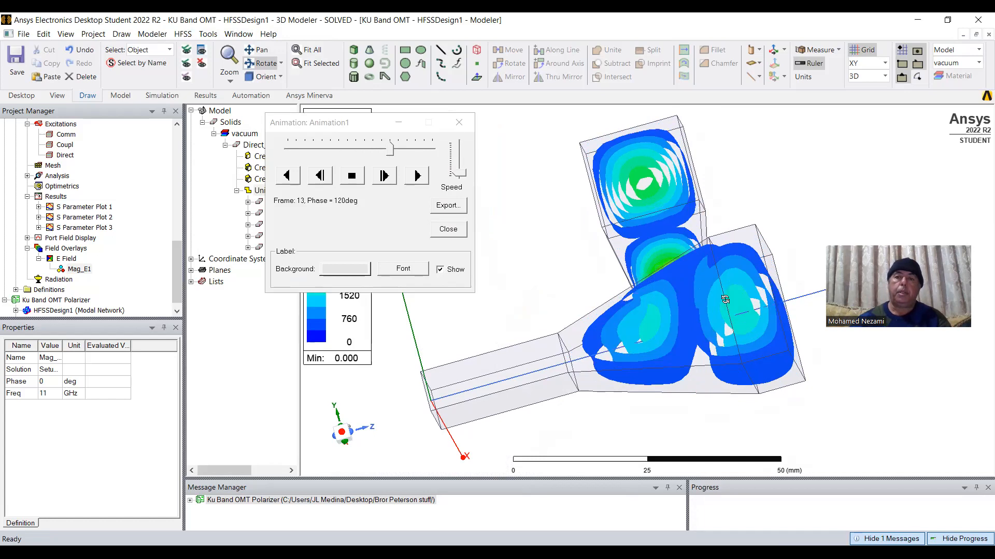
mouse_move(749, 296)
mouse_down()
mouse_move(722, 325)
mouse_move(765, 315)
mouse_up()
drag(656, 177, 637, 122)
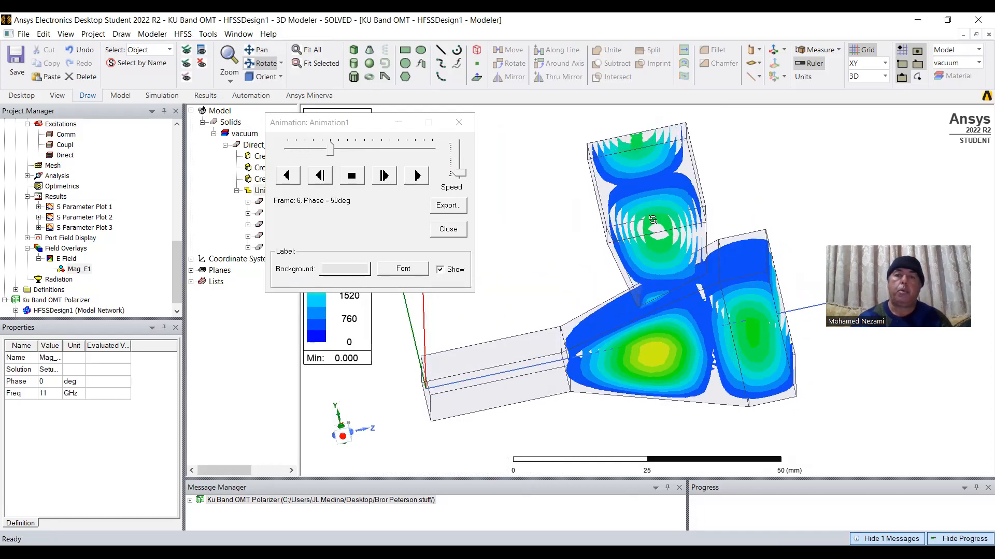
scroll(679, 292, up, 5)
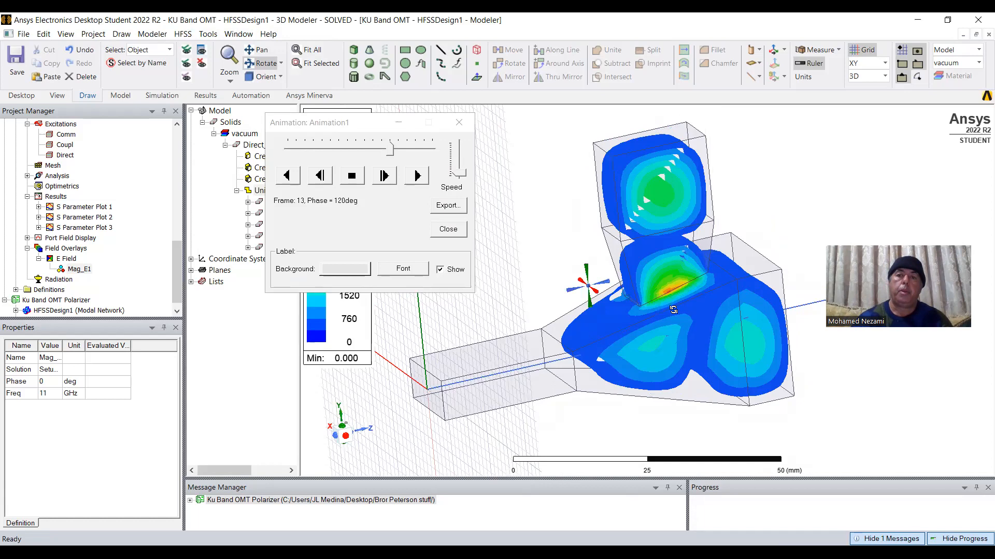
scroll(674, 305, up, 3)
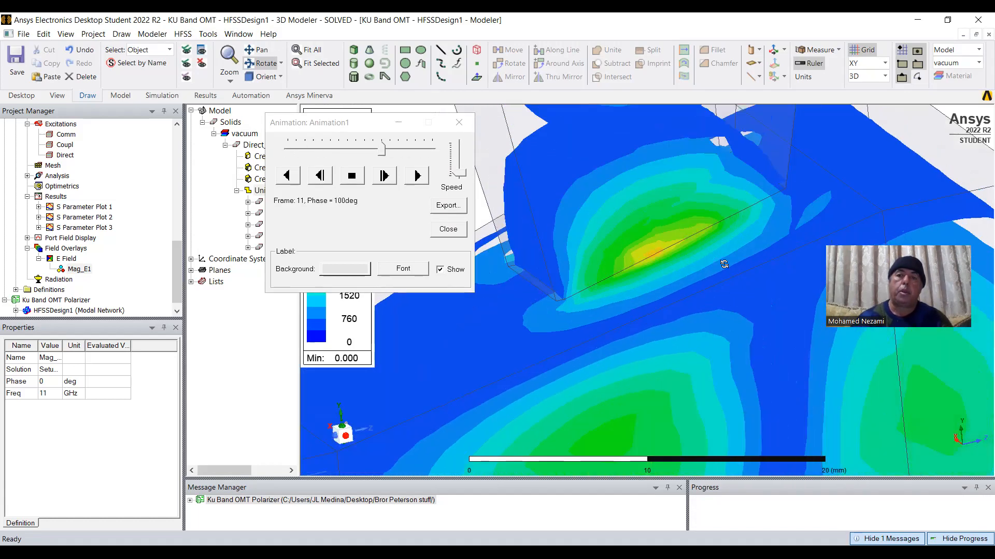
scroll(725, 271, down, 1)
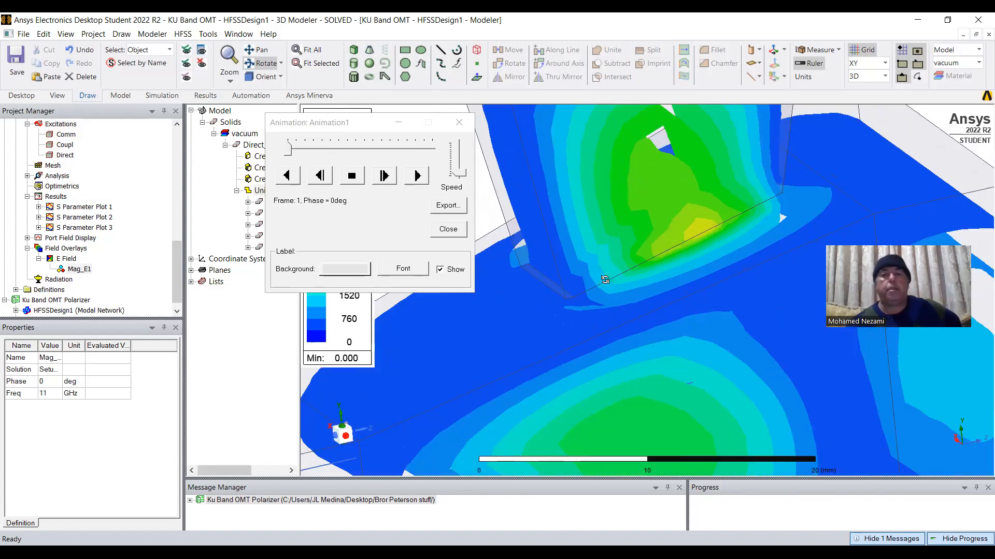
scroll(738, 272, down, 1)
scroll(686, 290, down, 1)
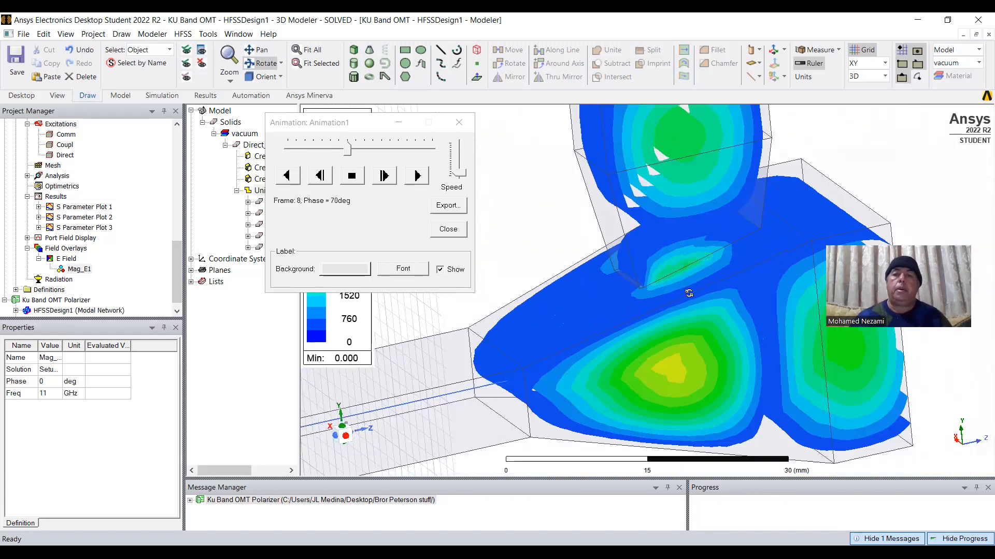
scroll(688, 293, down, 2)
drag(648, 314, 662, 309)
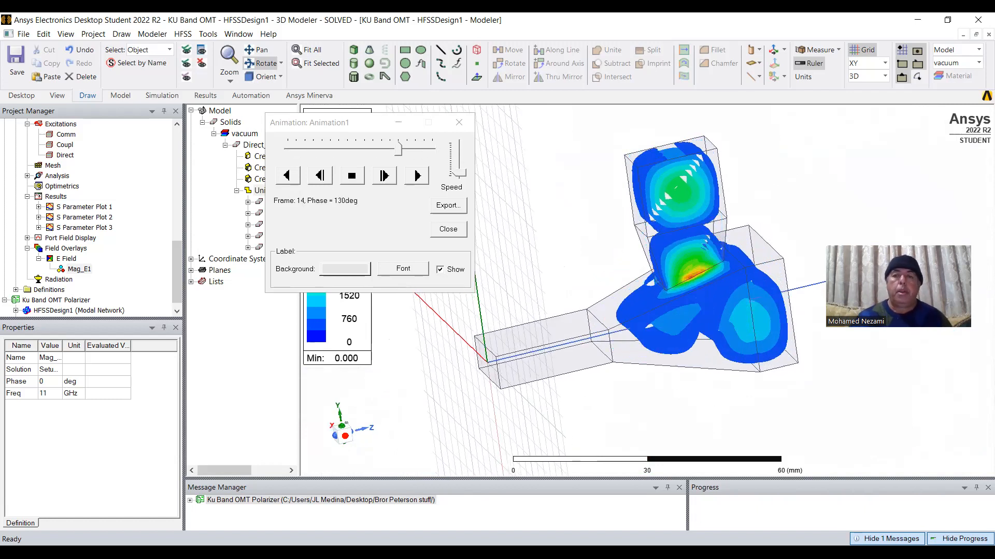
Switch to the OMT design presentation in PowerPoint and go to the Step Height Matching slide.
key(alt+Tab)
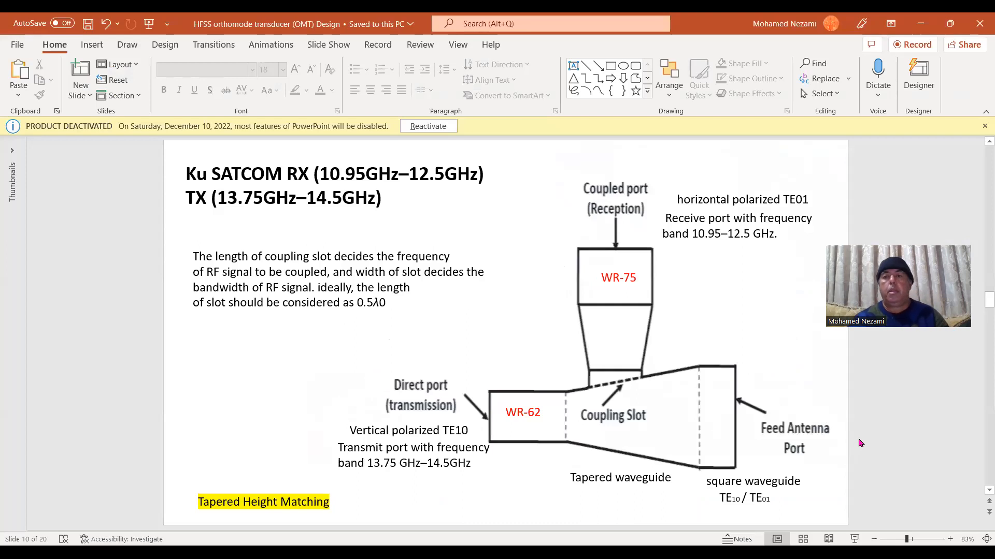
scroll(632, 449, down, 2)
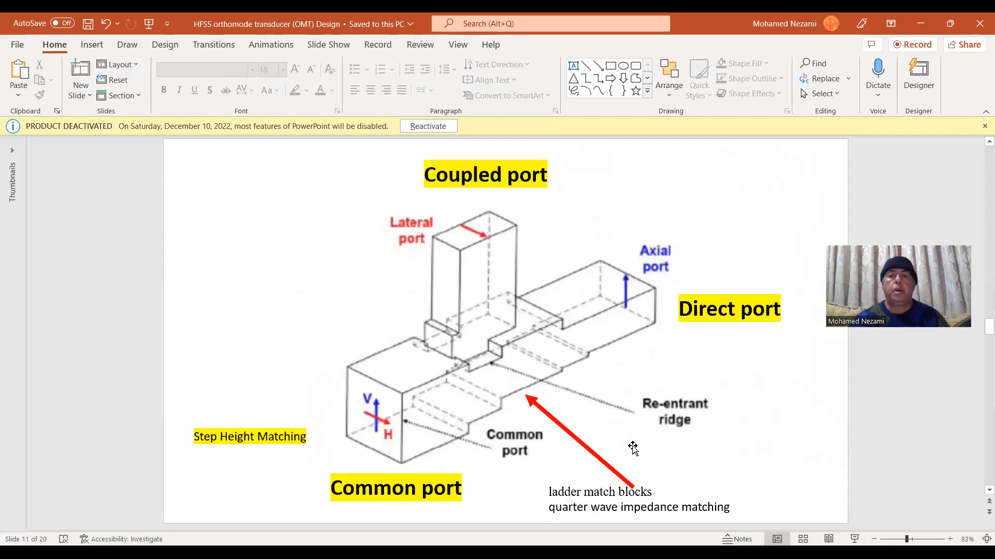